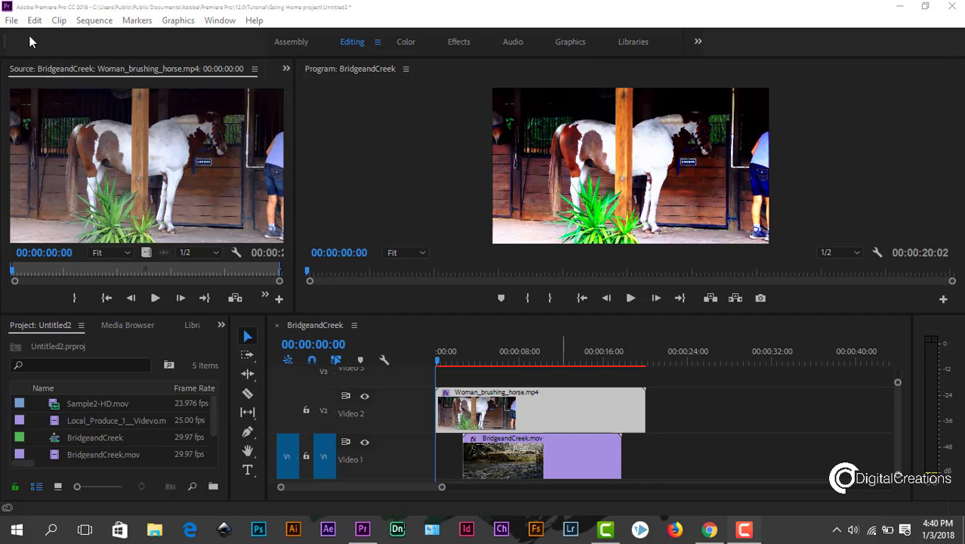
Step: Scrub through the opening seconds of the sequence to preview the footage
{"action": "left_click_drag", "start_coordinate": [461, 352], "coordinate": [438, 352]}
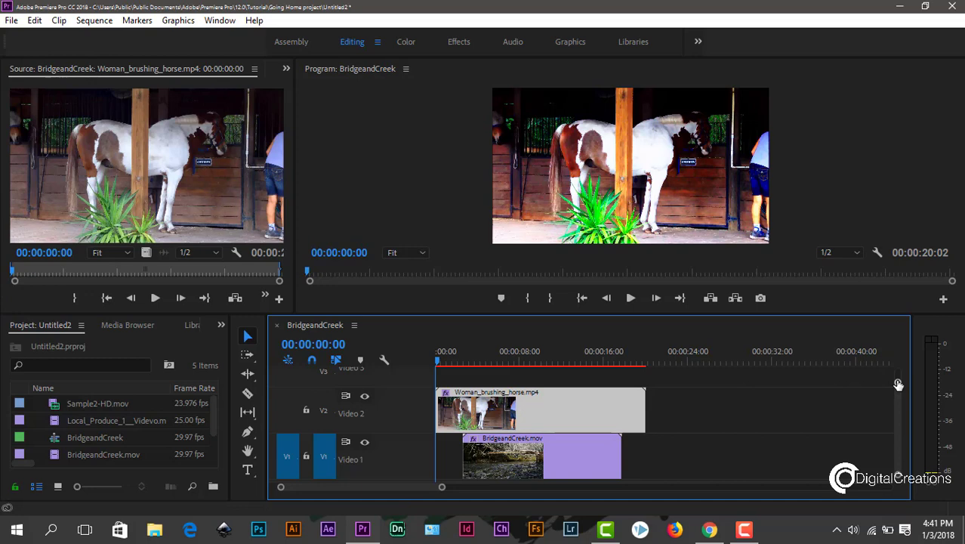
{"action": "mouse_move", "coordinate": [897, 381]}
{"action": "left_mouse_down"}
{"action": "mouse_move", "coordinate": [897, 371]}
{"action": "mouse_move", "coordinate": [897, 382]}
{"action": "left_mouse_up"}
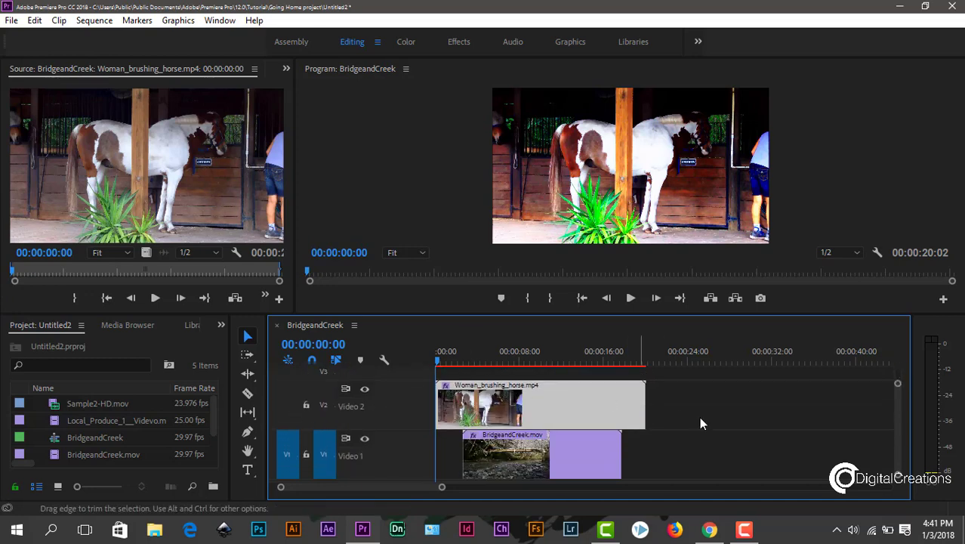
{"action": "left_click_drag", "start_coordinate": [465, 352], "coordinate": [439, 352]}
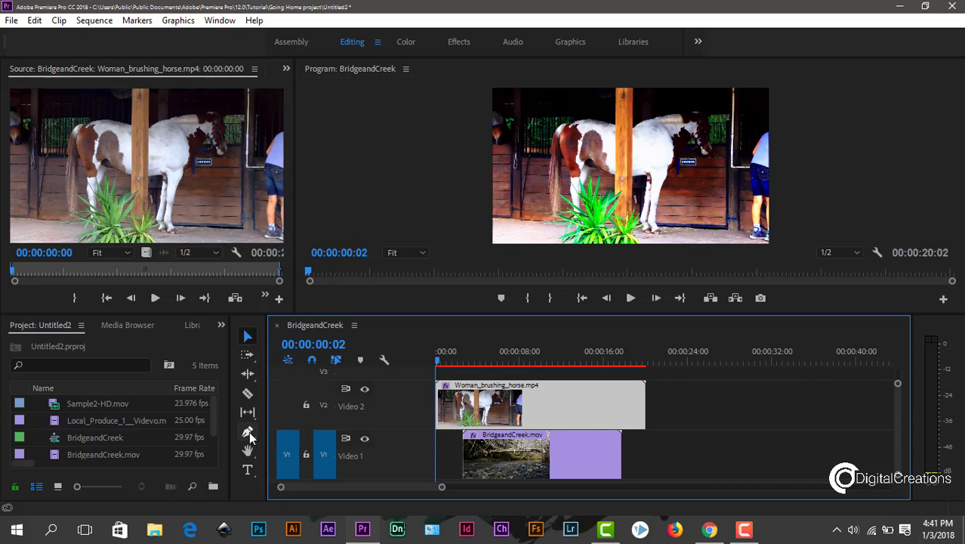
Step: With the Pen tool active, enable Show Video Keyframes in the timeline display settings
{"action": "left_click", "coordinate": [250, 432]}
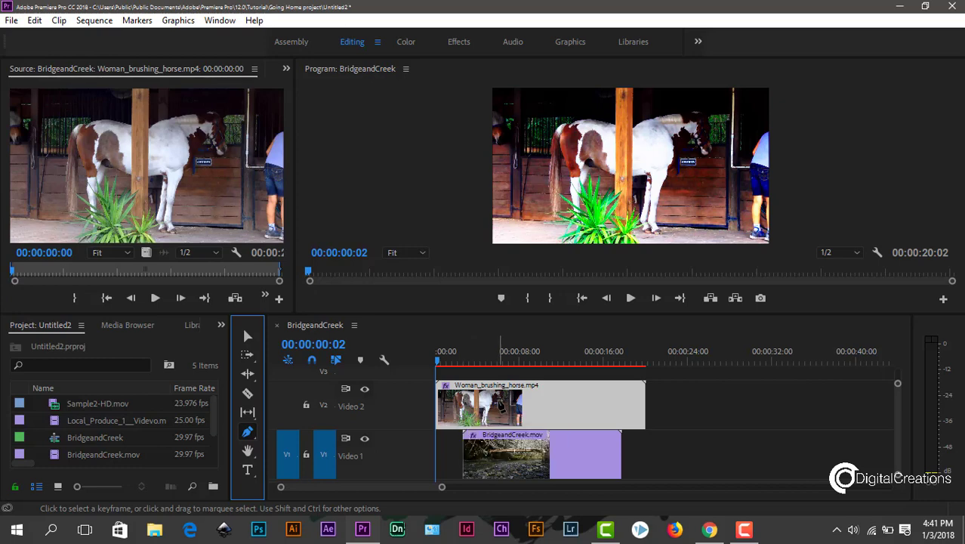
{"action": "left_click", "coordinate": [388, 363]}
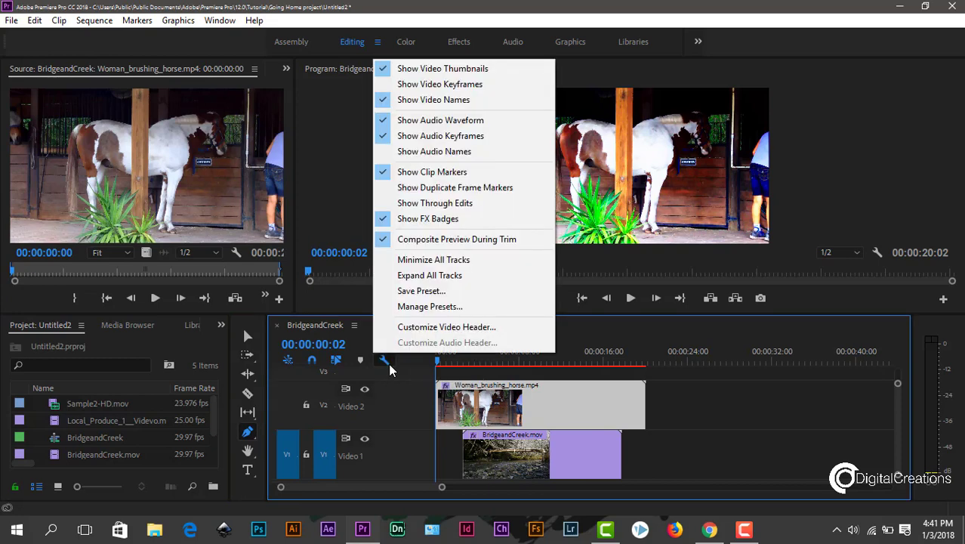
{"action": "left_click", "coordinate": [386, 87]}
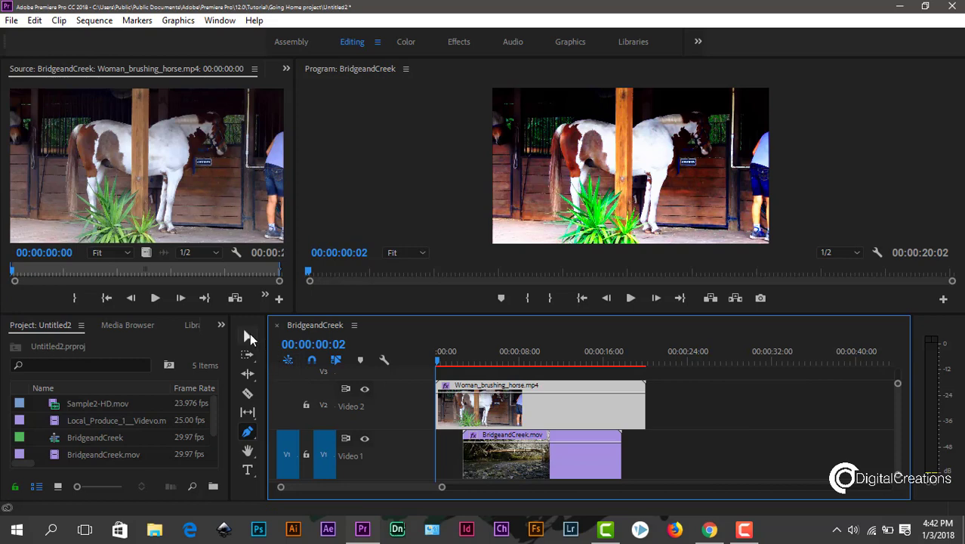
Step: With the Selection tool, drop the horse clip's opacity to 65.90, then restore it to 100
{"action": "left_click", "coordinate": [249, 333]}
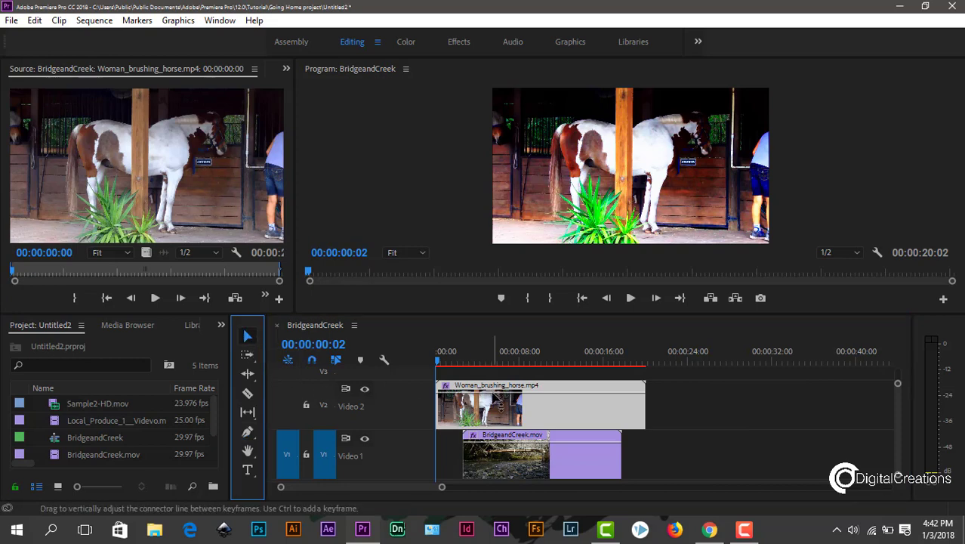
{"action": "left_click_drag", "start_coordinate": [494, 393], "coordinate": [499, 426]}
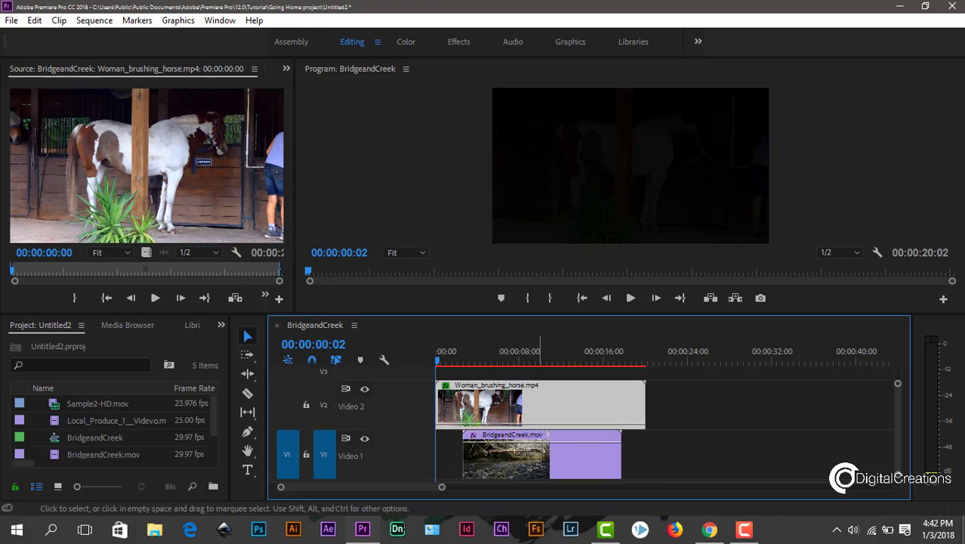
{"action": "mouse_move", "coordinate": [537, 428]}
{"action": "left_mouse_down"}
{"action": "mouse_move", "coordinate": [541, 392]}
{"action": "mouse_move", "coordinate": [534, 421]}
{"action": "mouse_move", "coordinate": [526, 397]}
{"action": "mouse_move", "coordinate": [516, 446]}
{"action": "mouse_move", "coordinate": [521, 419]}
{"action": "left_mouse_up"}
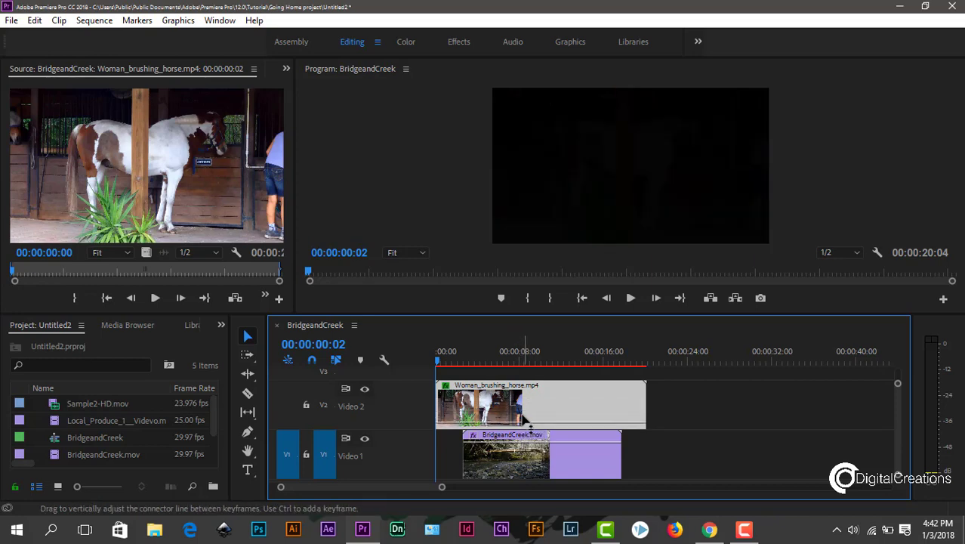
Step: Check the creek and horse clips, park the playhead near 5 seconds, and pick the Pen tool
{"action": "left_click_drag", "start_coordinate": [529, 436], "coordinate": [528, 436]}
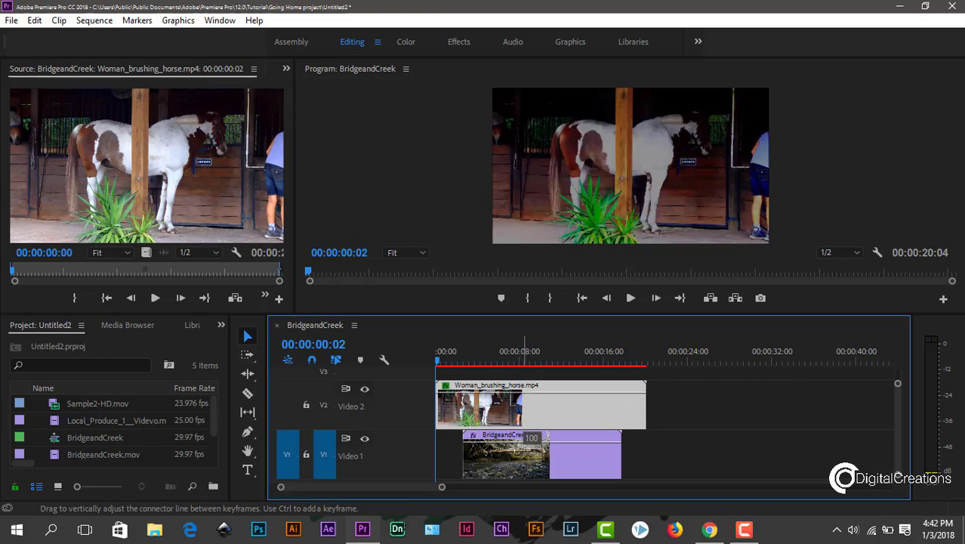
{"action": "left_click", "coordinate": [491, 446]}
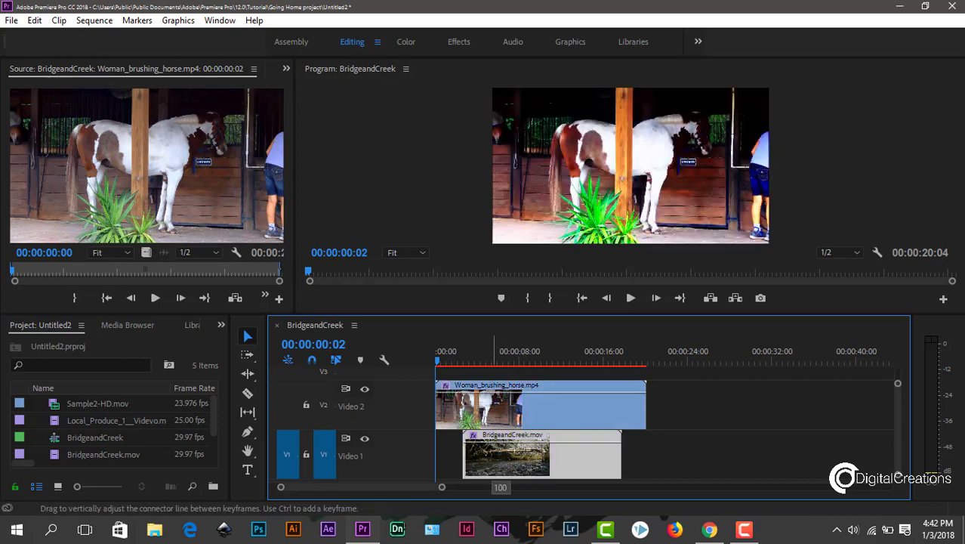
{"action": "left_click", "coordinate": [506, 416]}
{"action": "left_click", "coordinate": [473, 359]}
{"action": "left_click_drag", "start_coordinate": [473, 360], "coordinate": [491, 359]}
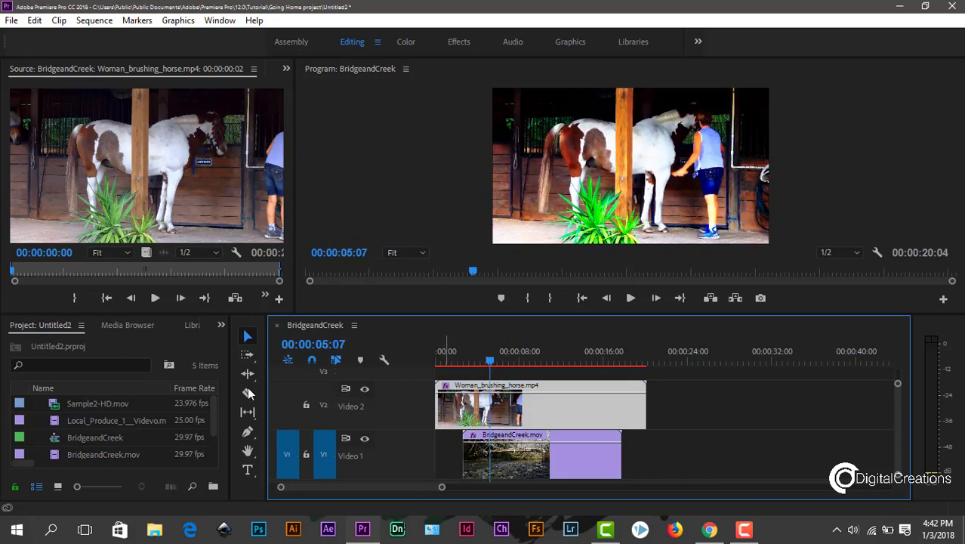
{"action": "left_click", "coordinate": [247, 433]}
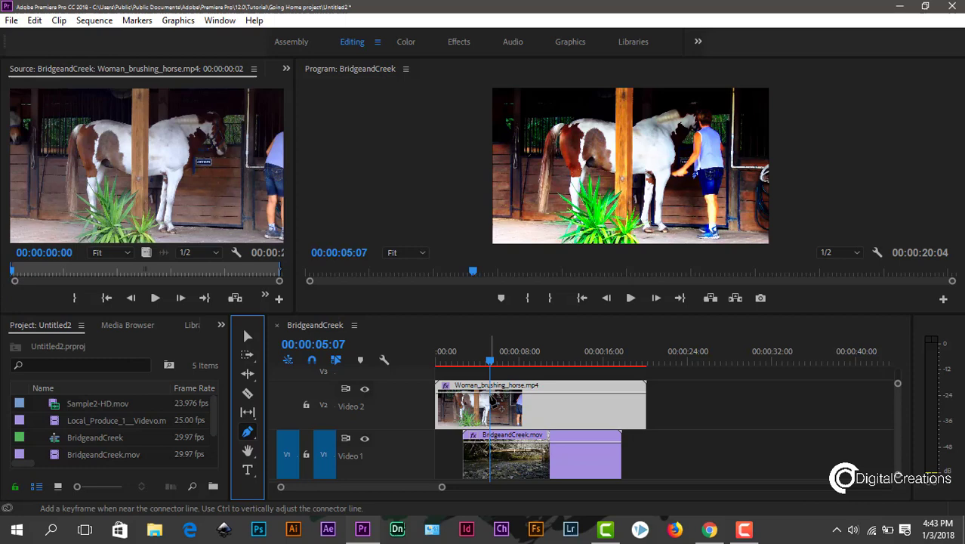
Step: Add opacity keyframes on the horse clip at about 5 s, fading it from 100 to 0
{"action": "left_click", "coordinate": [490, 393]}
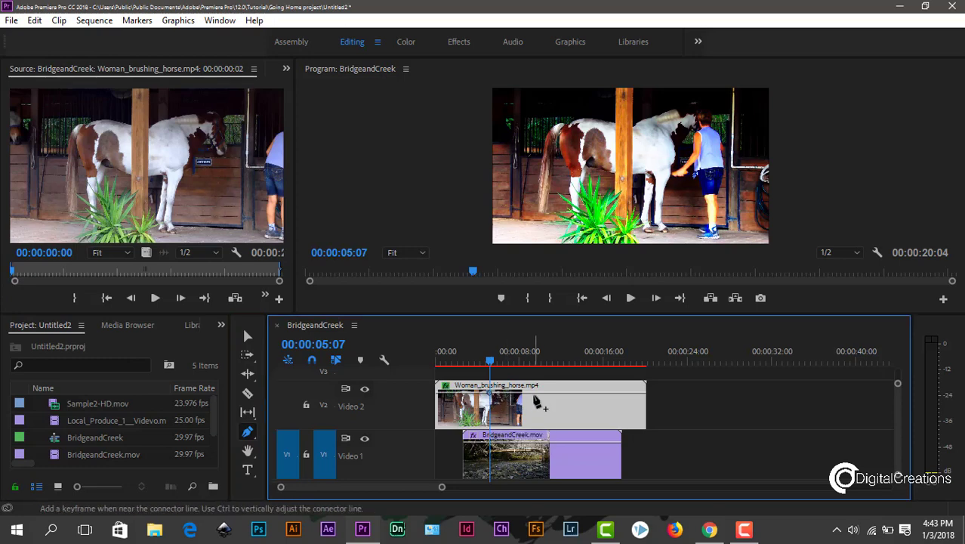
{"action": "left_click_drag", "start_coordinate": [535, 401], "coordinate": [527, 423]}
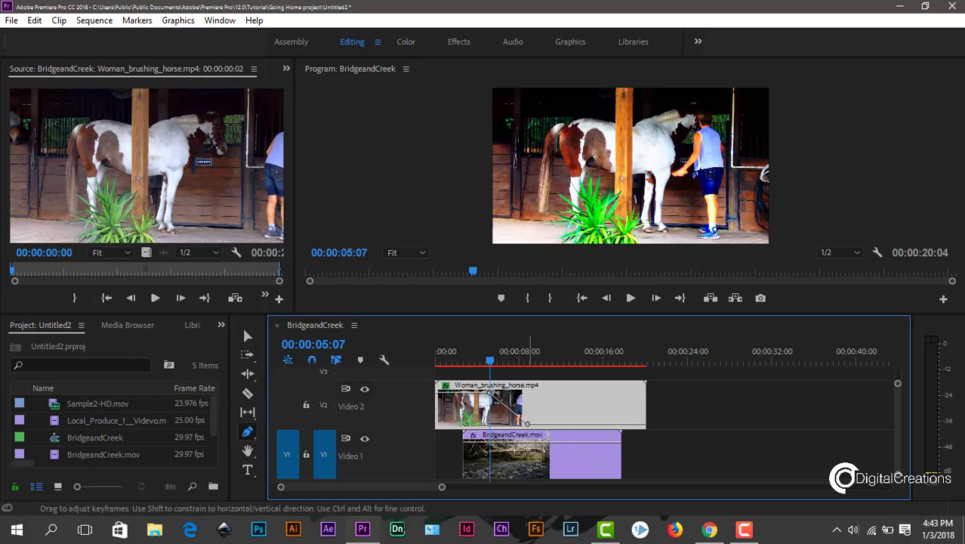
{"action": "key", "text": "shift+k"}
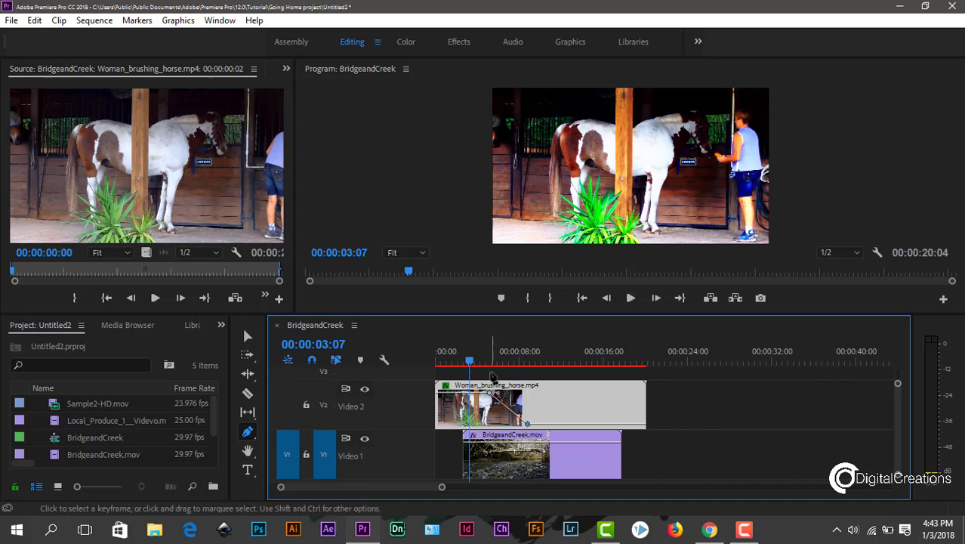
Step: Replay the fade from around 5 and 8 seconds to watch the creek appear
{"action": "left_click", "coordinate": [472, 361]}
{"action": "key", "text": "space"}
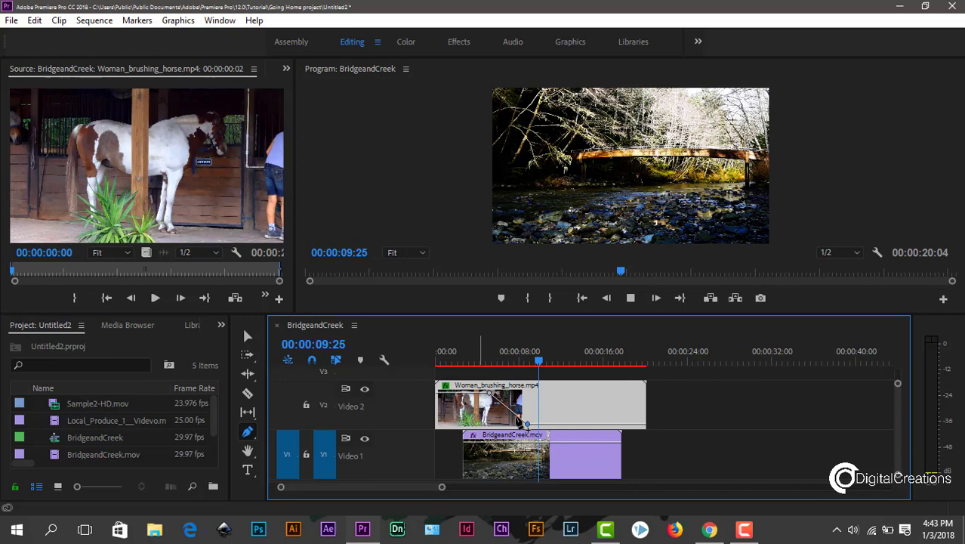
{"action": "mouse_move", "coordinate": [484, 362]}
{"action": "left_mouse_down"}
{"action": "mouse_move", "coordinate": [526, 377]}
{"action": "mouse_move", "coordinate": [528, 357]}
{"action": "mouse_move", "coordinate": [490, 366]}
{"action": "left_mouse_up"}
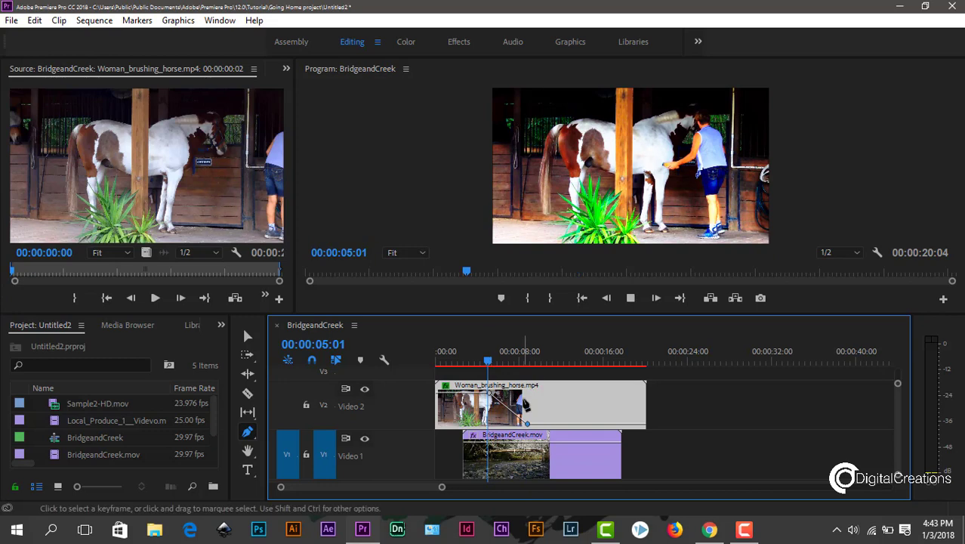
{"action": "key", "text": "space"}
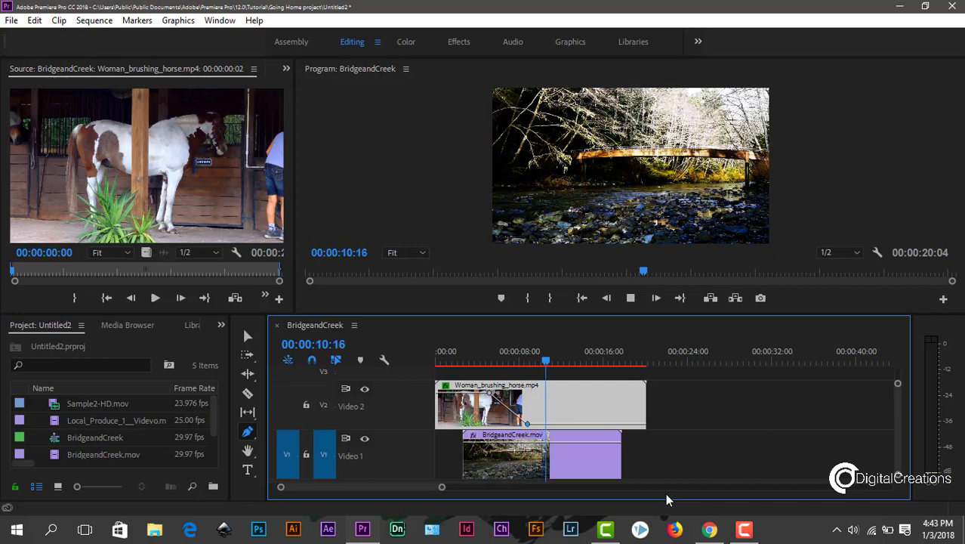
{"action": "left_click", "coordinate": [503, 354]}
{"action": "left_click_drag", "start_coordinate": [503, 353], "coordinate": [489, 355]}
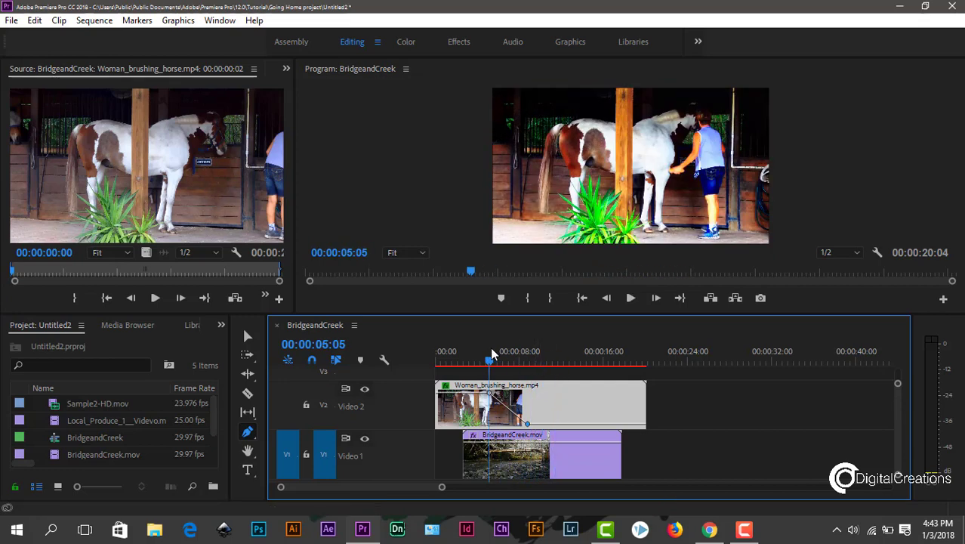
{"action": "key", "text": "space"}
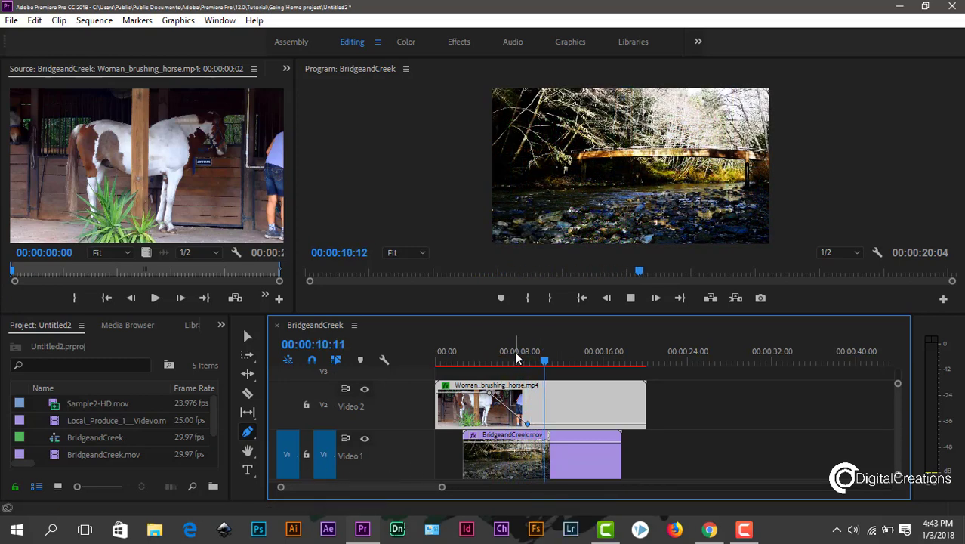
{"action": "left_click", "coordinate": [491, 354]}
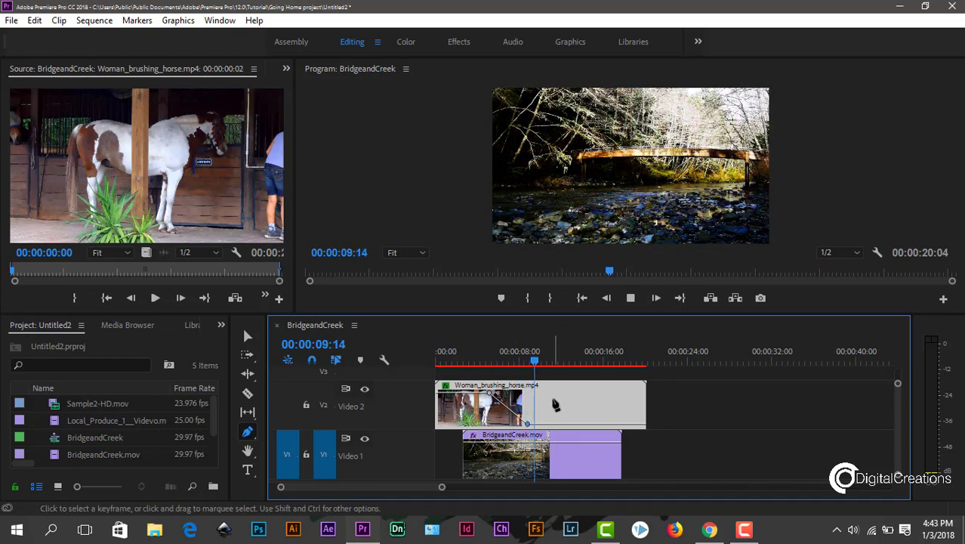
{"action": "key", "text": "space"}
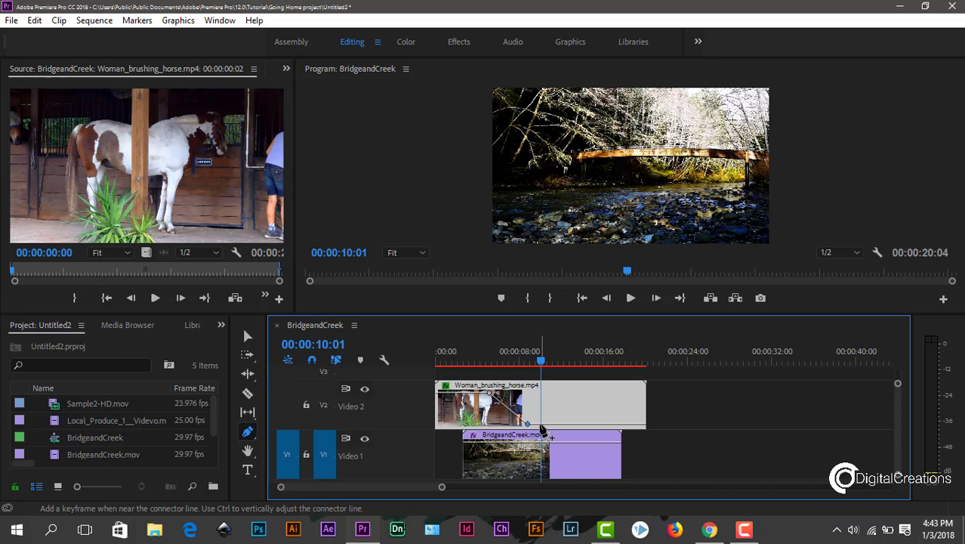
Step: Add a keyframe raising the horse clip back to 70.45 opacity and preview the dip and rise
{"action": "left_click_drag", "start_coordinate": [541, 427], "coordinate": [548, 393]}
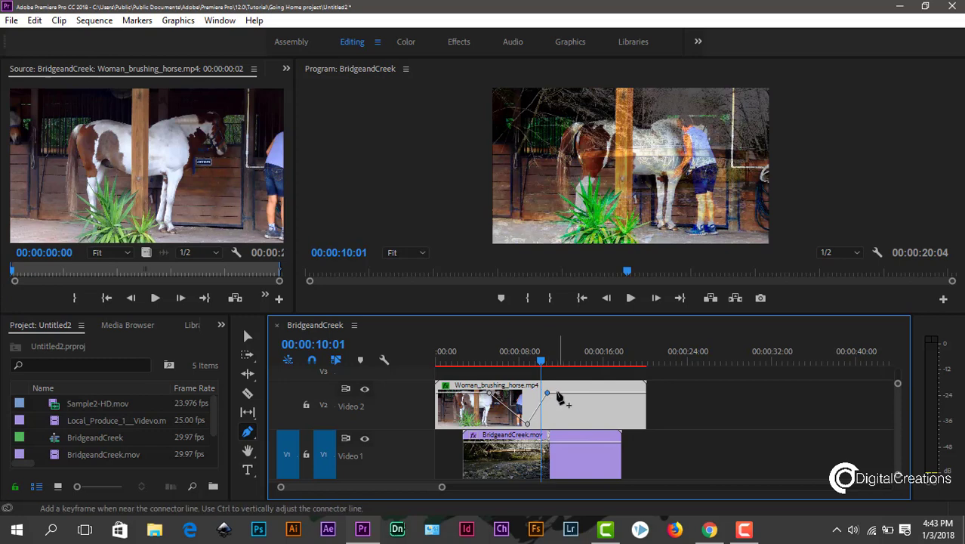
{"action": "left_click", "coordinate": [506, 361]}
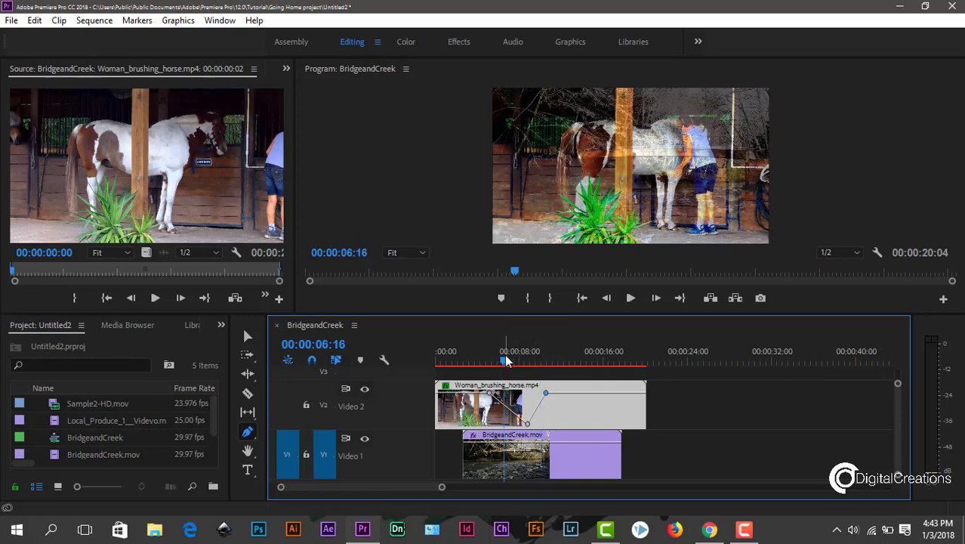
{"action": "key", "text": "space"}
{"action": "key", "text": "space"}
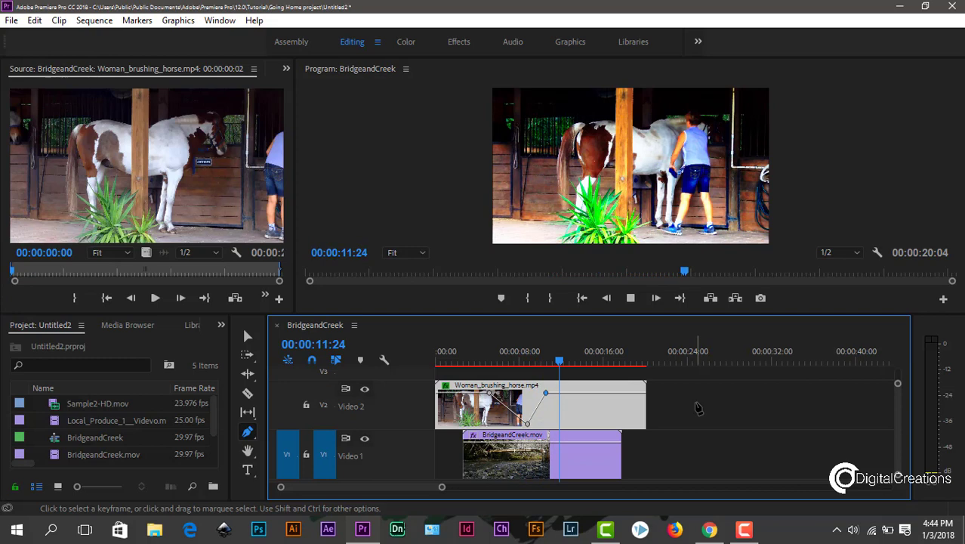
{"action": "key", "text": "space"}
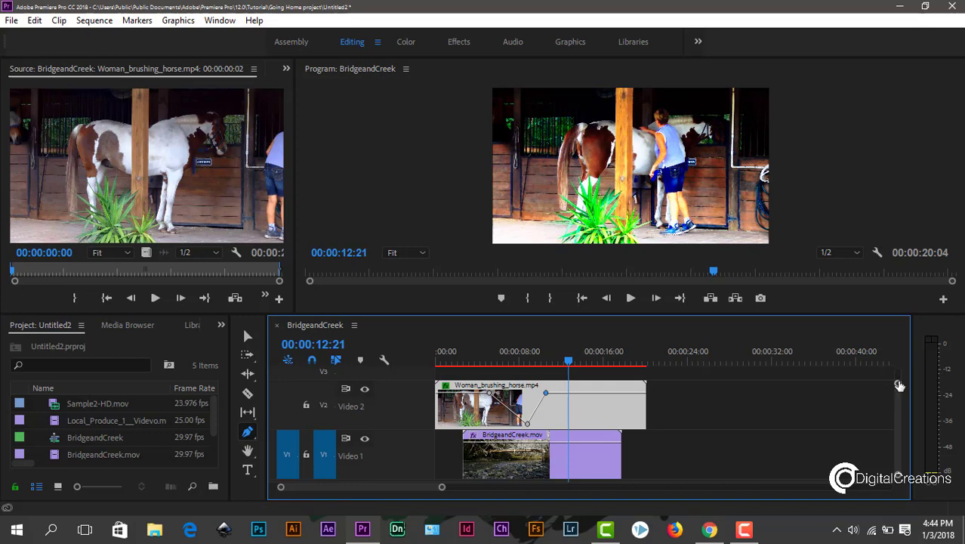
Step: Enlarge the tracks, nudge the bottom opacity keyframe slightly earlier, and replay from about 6 seconds
{"action": "left_click_drag", "start_coordinate": [897, 385], "coordinate": [897, 373]}
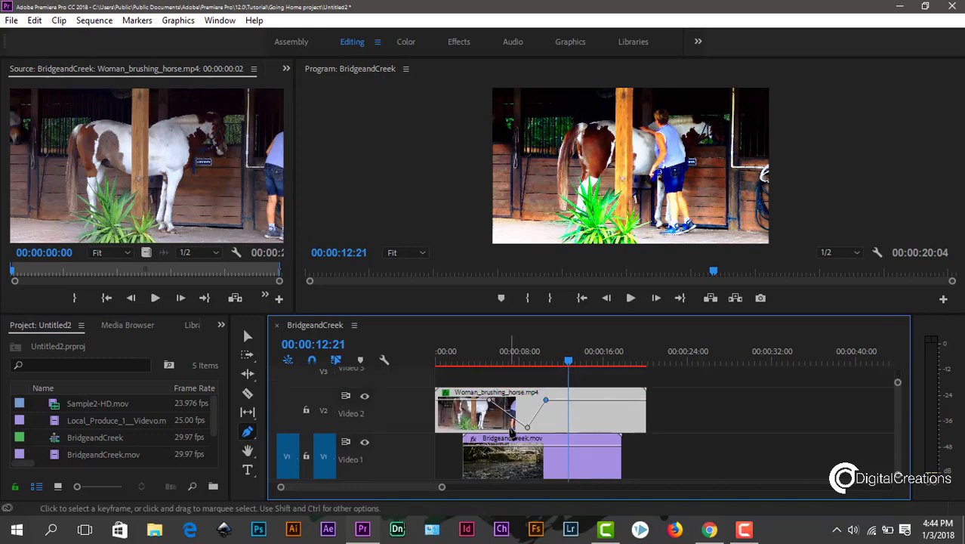
{"action": "left_click_drag", "start_coordinate": [527, 428], "coordinate": [518, 427]}
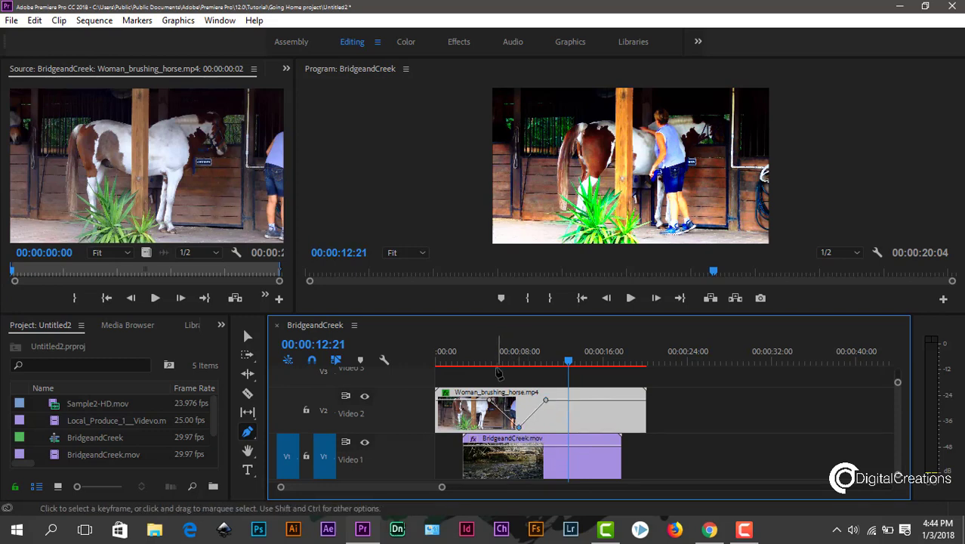
{"action": "left_click_drag", "start_coordinate": [482, 362], "coordinate": [510, 372]}
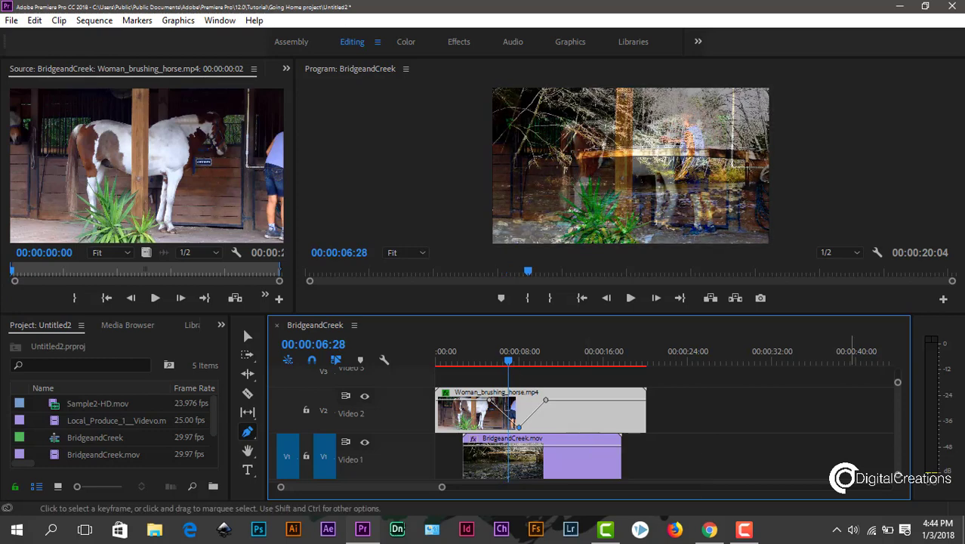
{"action": "key", "text": "space"}
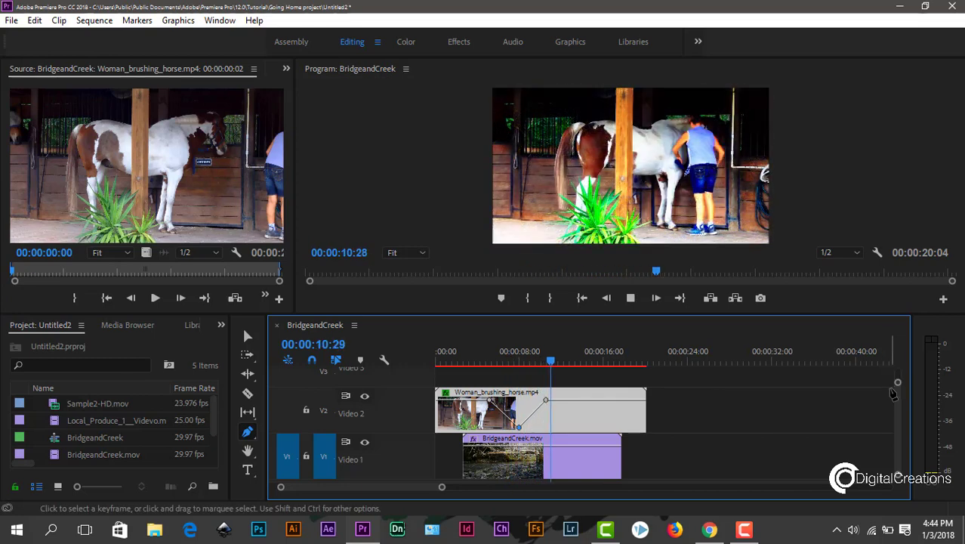
Step: Add a horse-clip opacity keyframe dragged to the bottom for a fade-out, then preview from the start
{"action": "key", "text": "space"}
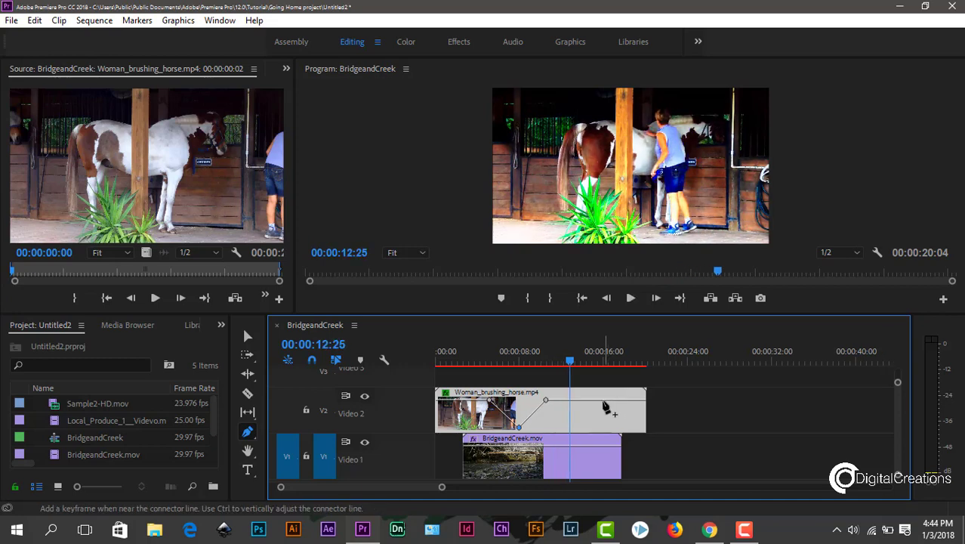
{"action": "left_click", "coordinate": [578, 401]}
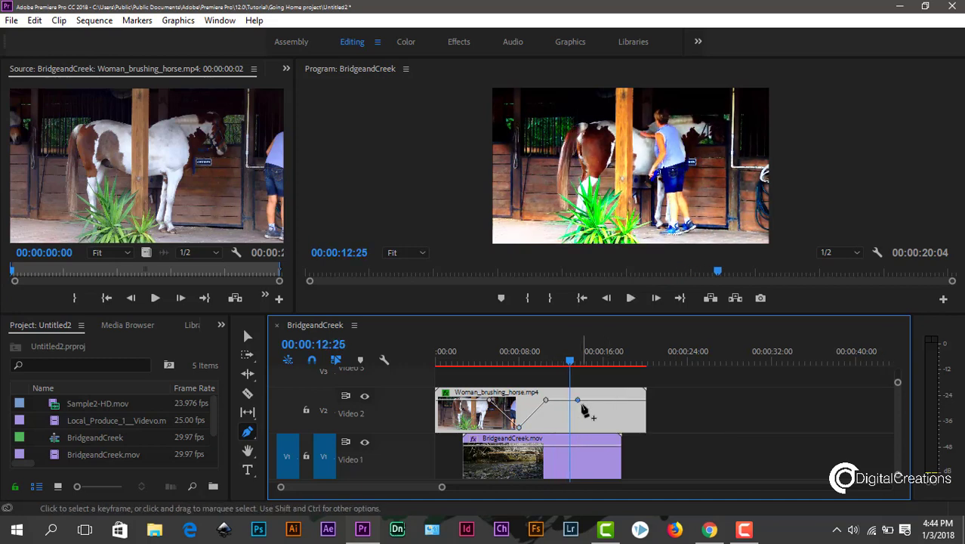
{"action": "left_click_drag", "start_coordinate": [579, 402], "coordinate": [585, 427]}
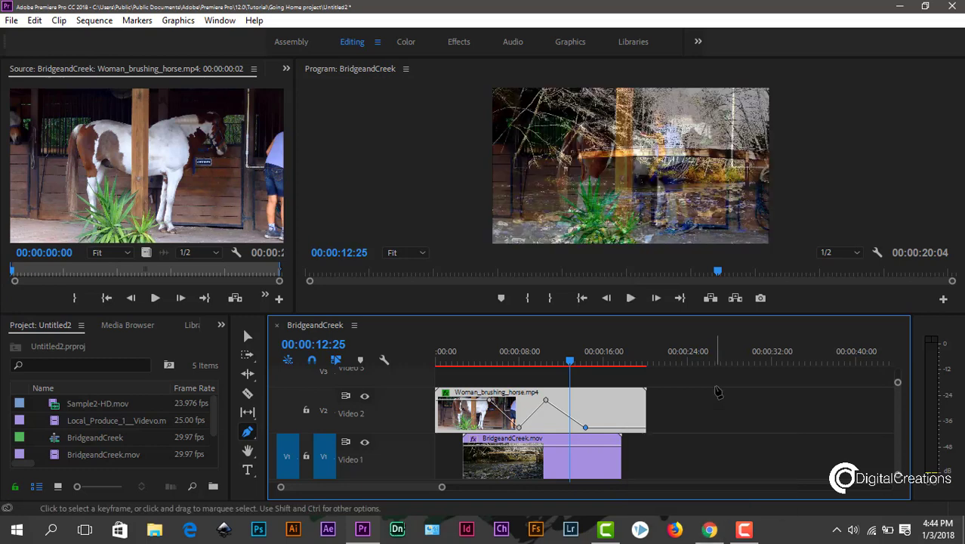
{"action": "key", "text": "space"}
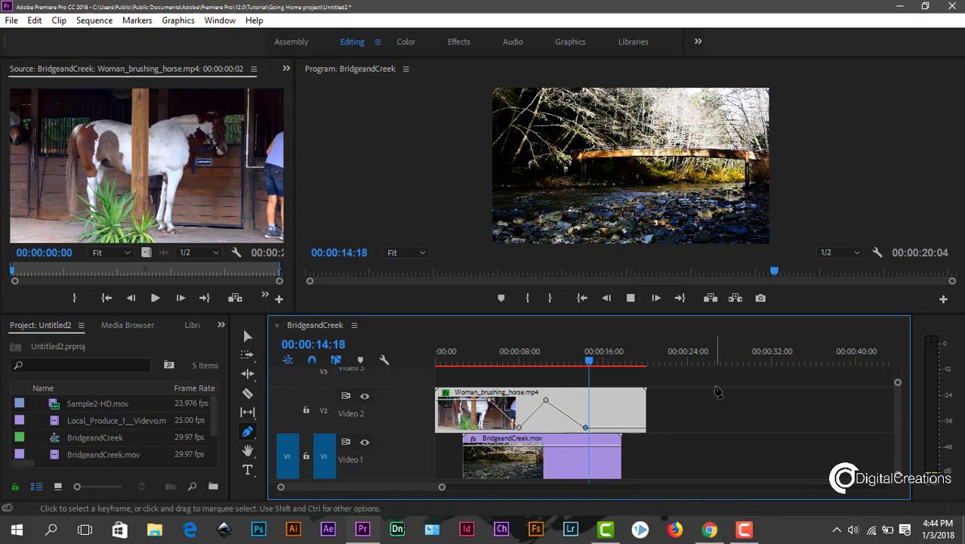
{"action": "left_click_drag", "start_coordinate": [460, 363], "coordinate": [458, 363]}
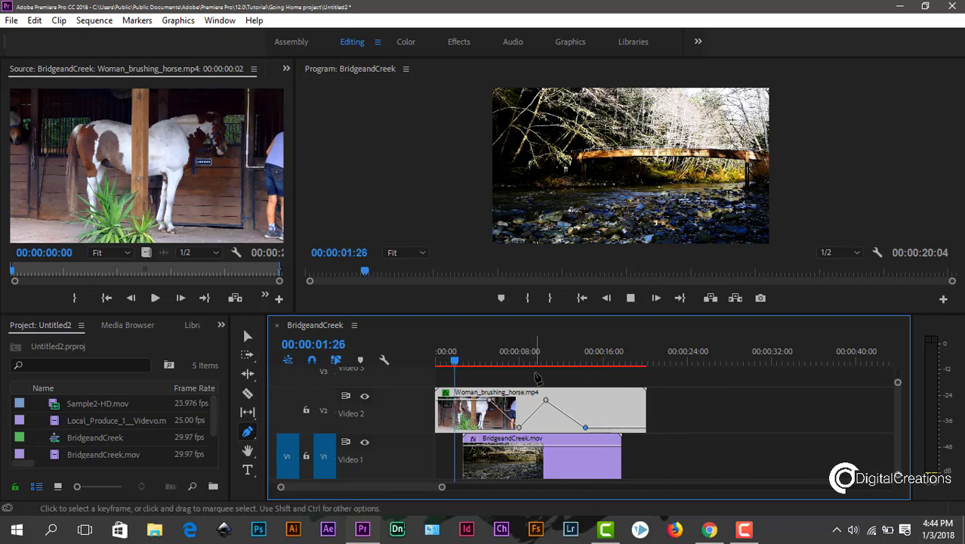
{"action": "key", "text": "space"}
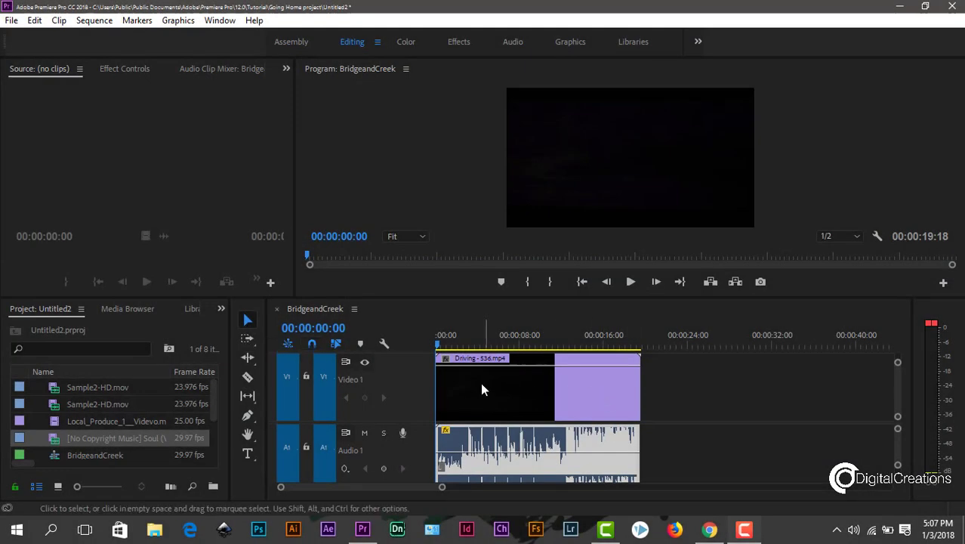
{"action": "left_click", "coordinate": [437, 348]}
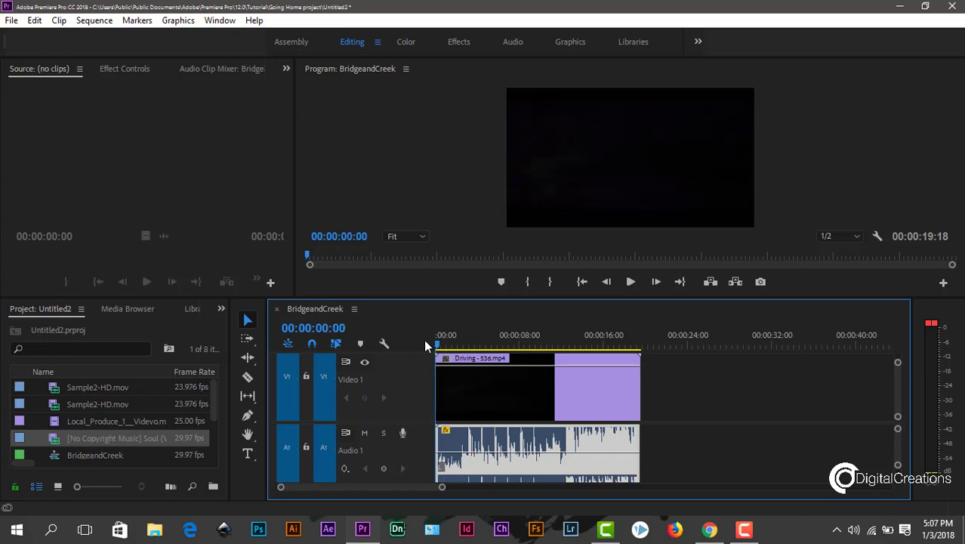
{"action": "key", "text": "space"}
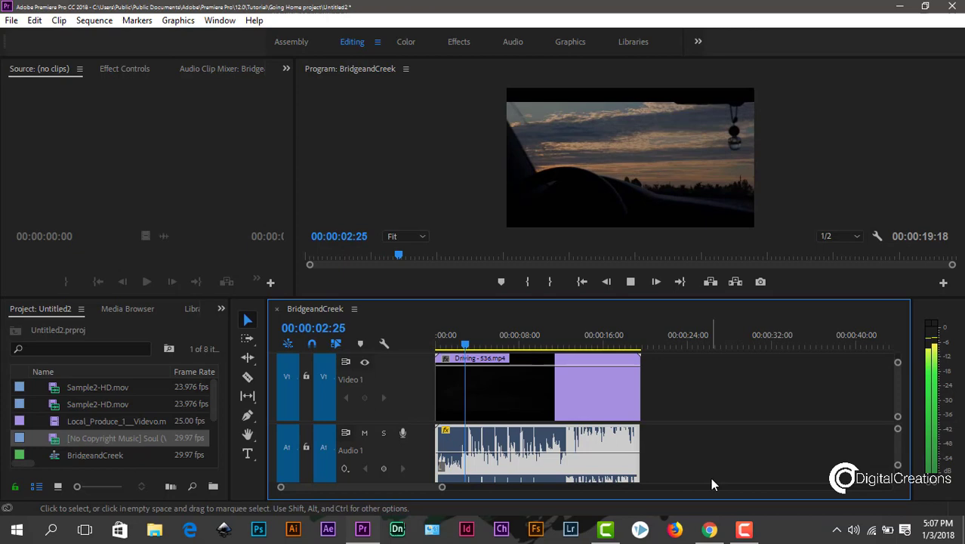
{"action": "key", "text": "space"}
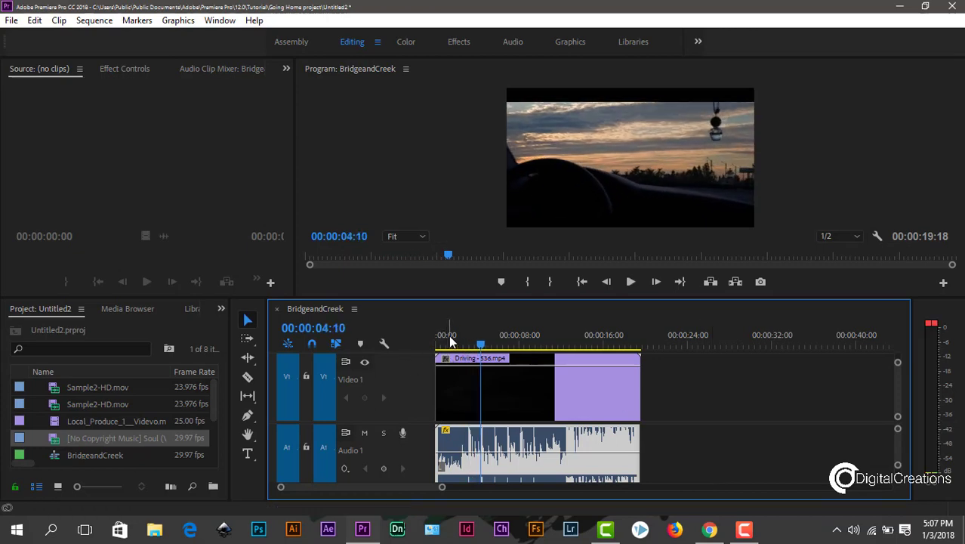
{"action": "left_click", "coordinate": [437, 337]}
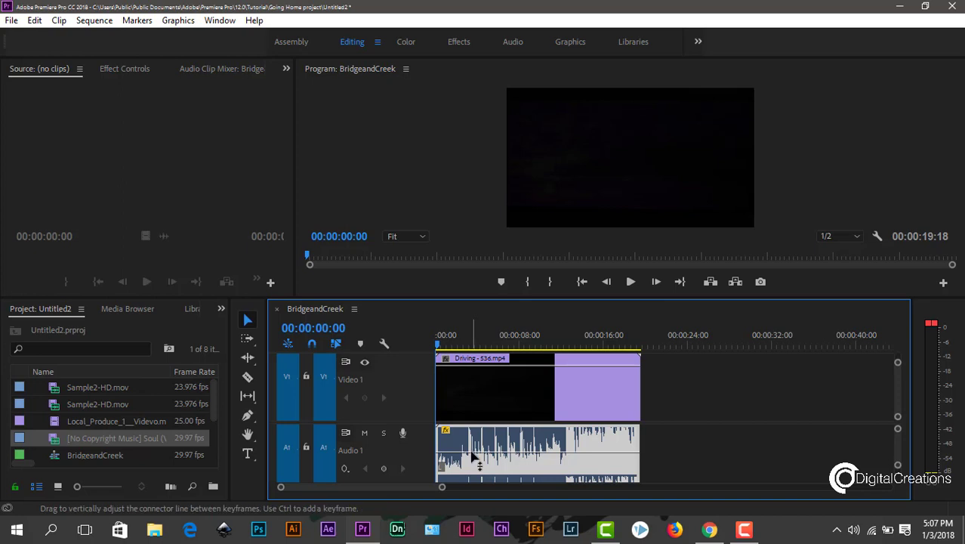
{"action": "mouse_move", "coordinate": [471, 453]}
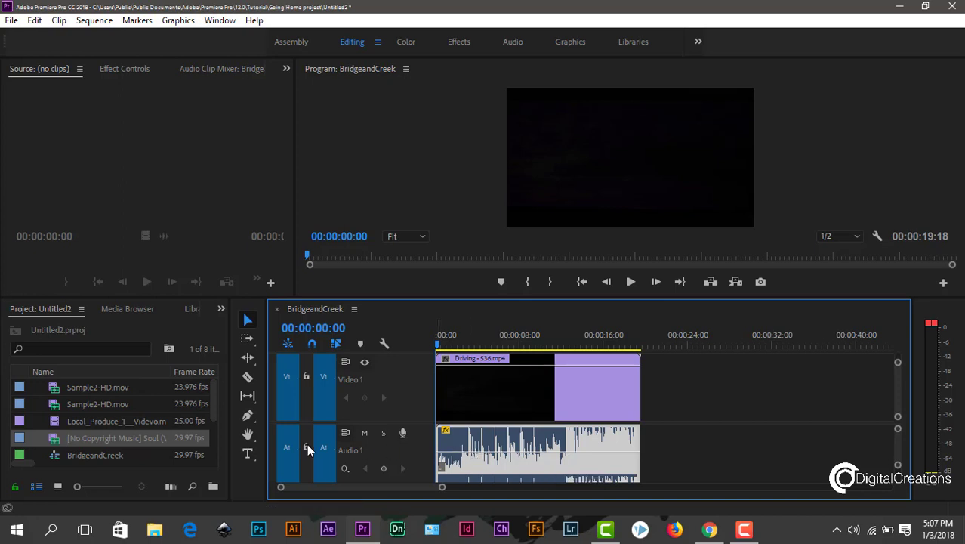
Step: With the Pen tool, keyframe the music volume near 2 s, lower the level after it, and preview
{"action": "left_click", "coordinate": [246, 418]}
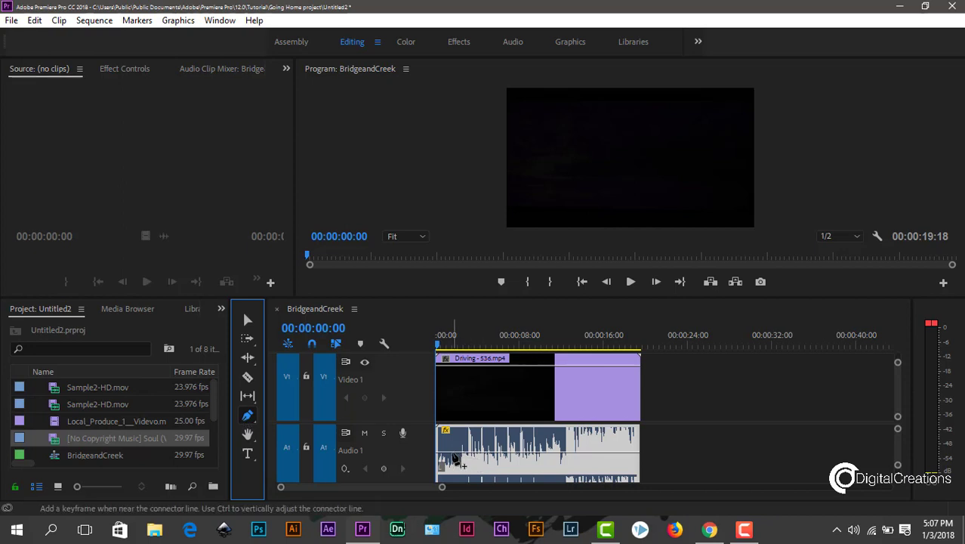
{"action": "left_click", "coordinate": [464, 449]}
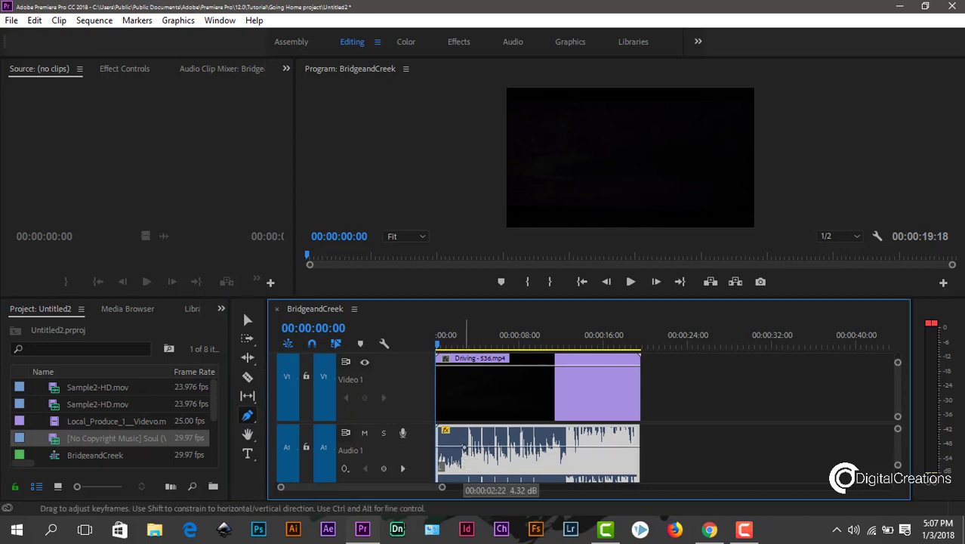
{"action": "left_click_drag", "start_coordinate": [510, 452], "coordinate": [514, 477]}
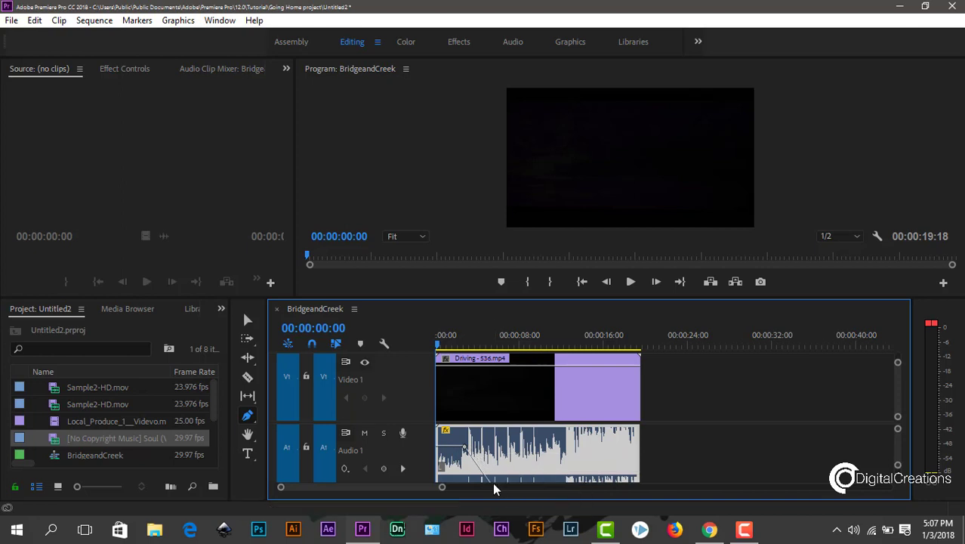
{"action": "key", "text": "space"}
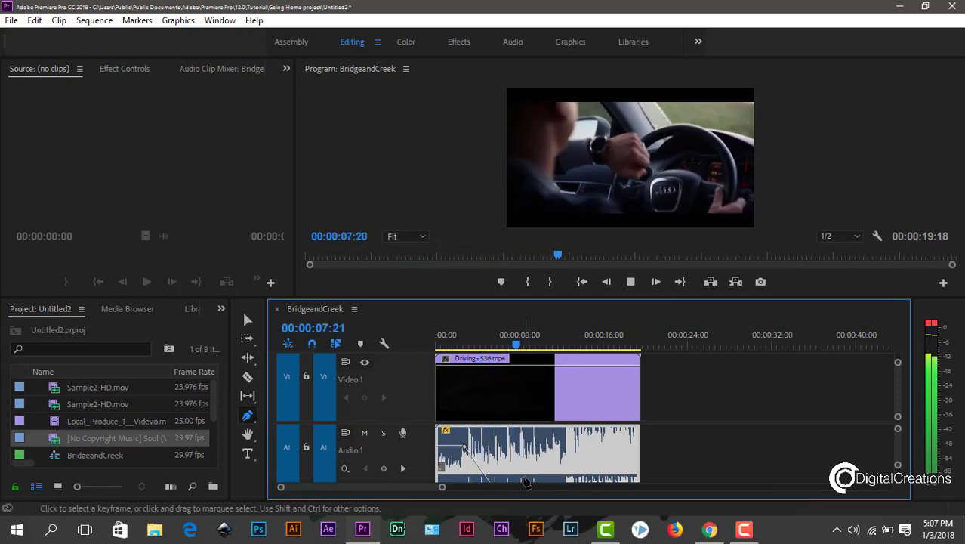
{"action": "key", "text": "space"}
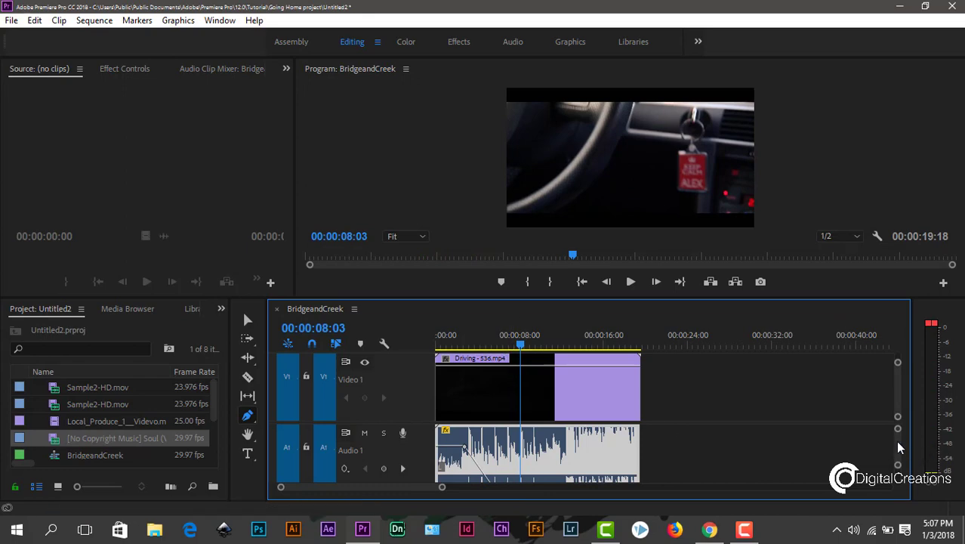
Step: Drag the second music volume keyframe down to -10.27 dB and replay from the start
{"action": "scroll", "coordinate": [899, 447], "scroll_direction": "down", "scroll_amount": 2}
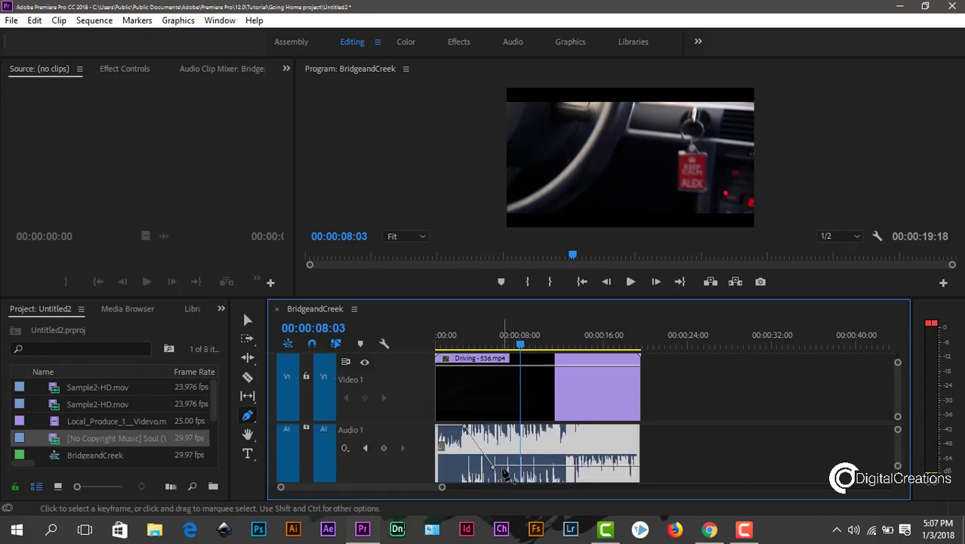
{"action": "left_click_drag", "start_coordinate": [494, 461], "coordinate": [495, 482]}
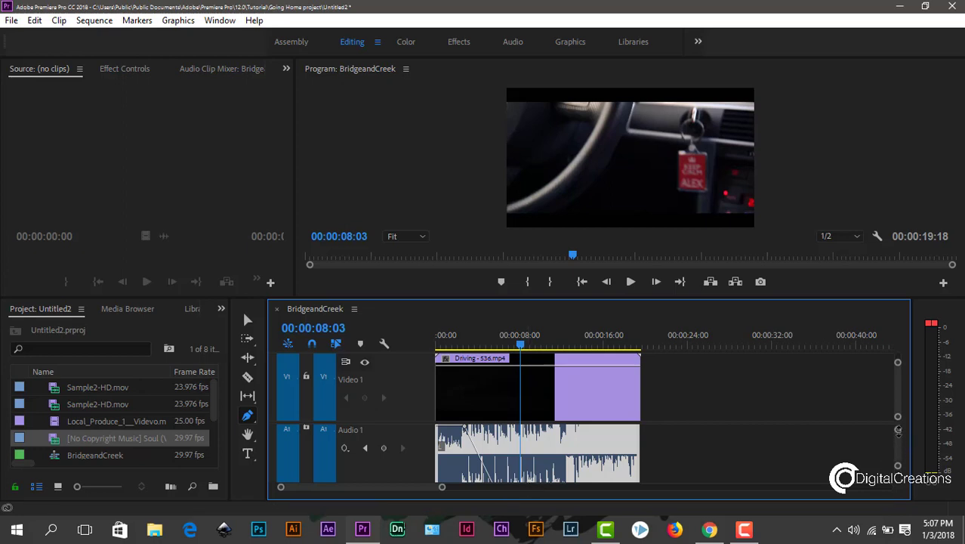
{"action": "scroll", "coordinate": [898, 428], "scroll_direction": "up", "scroll_amount": 3}
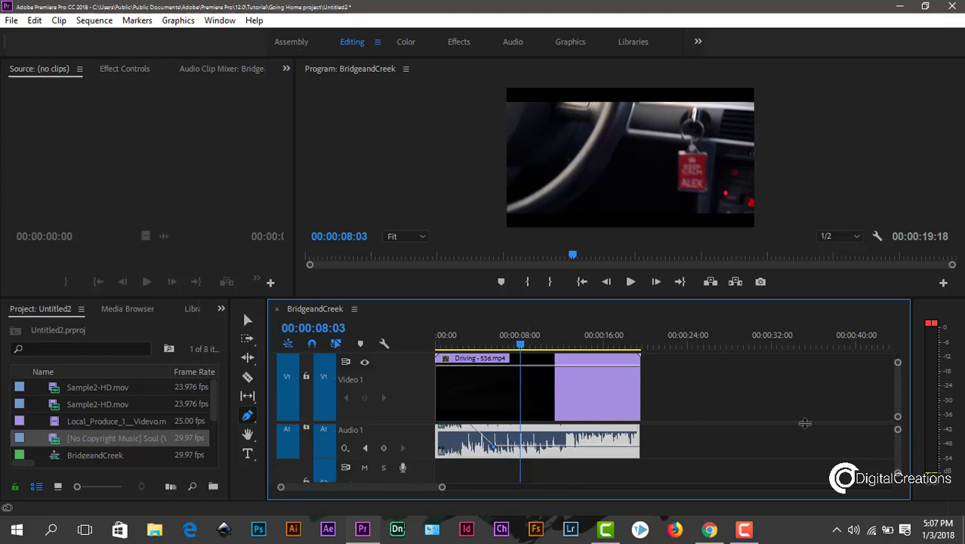
{"action": "left_click_drag", "start_coordinate": [468, 338], "coordinate": [446, 339]}
{"action": "key", "text": "space"}
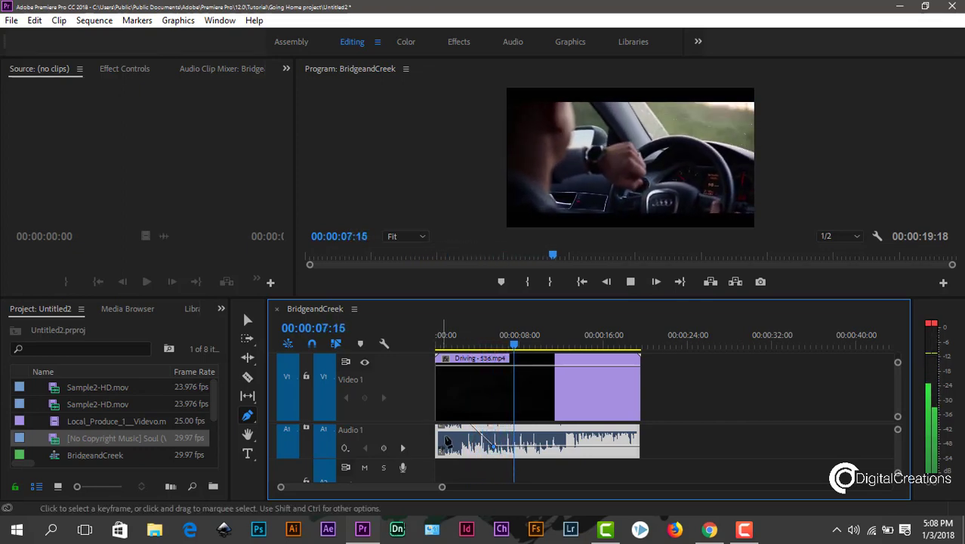
{"action": "key", "text": "space"}
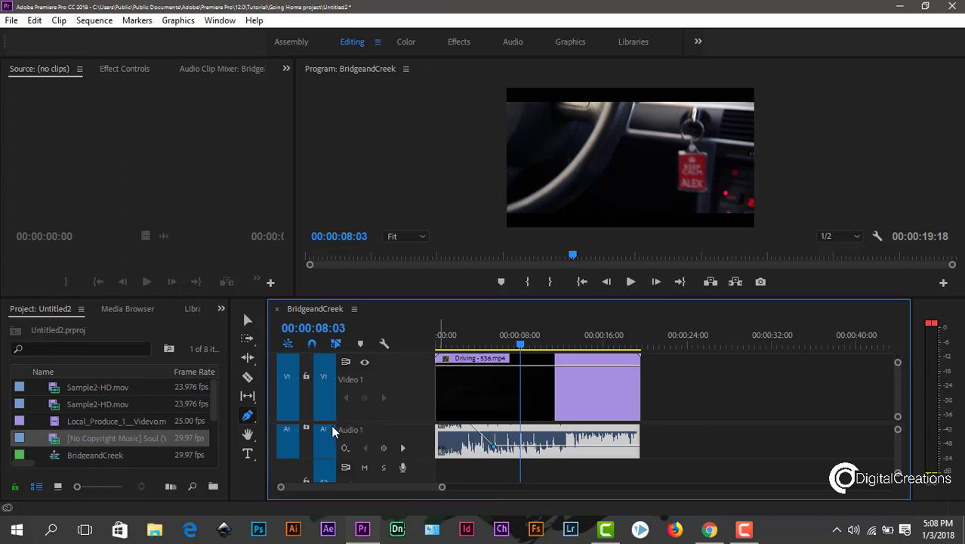
Step: Resize the track areas, lower the volume keyframe to -16.99 dB, and replay from about 2 seconds
{"action": "left_click_drag", "start_coordinate": [331, 424], "coordinate": [330, 414]}
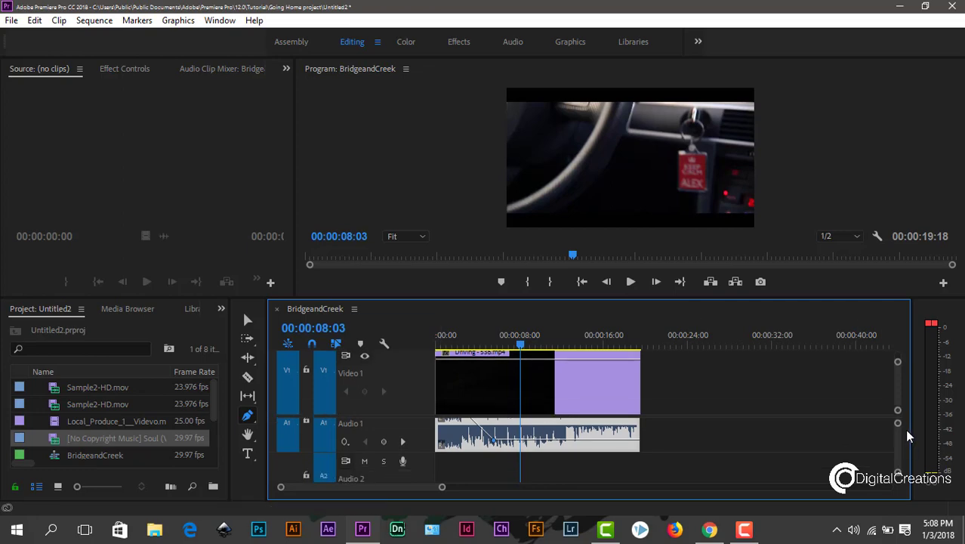
{"action": "mouse_move", "coordinate": [898, 423]}
{"action": "left_mouse_down"}
{"action": "mouse_move", "coordinate": [896, 432]}
{"action": "mouse_move", "coordinate": [896, 422]}
{"action": "left_mouse_up"}
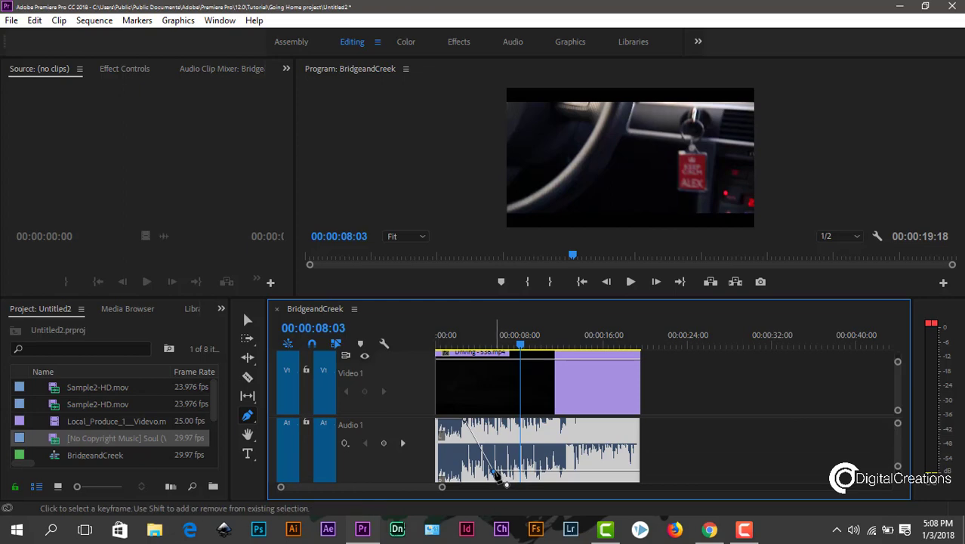
{"action": "left_click_drag", "start_coordinate": [496, 473], "coordinate": [495, 477]}
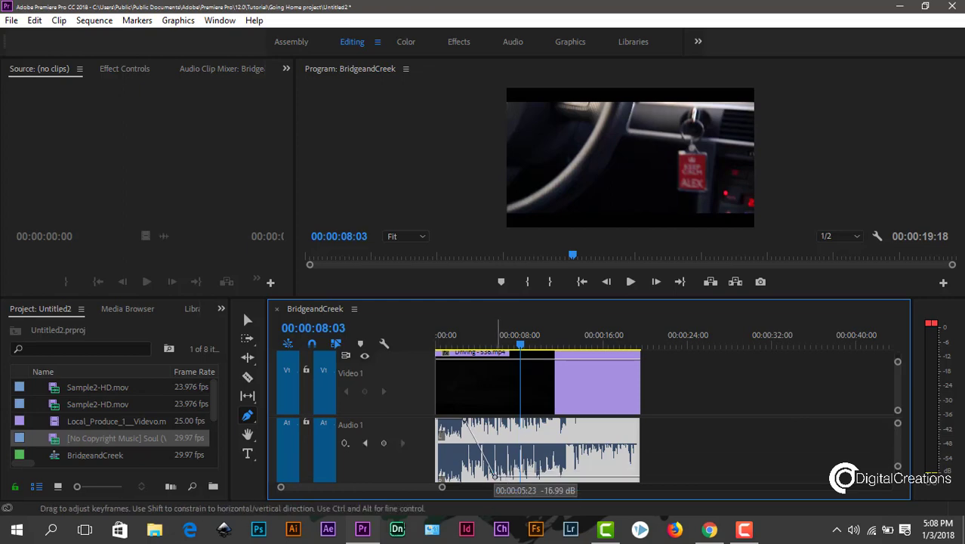
{"action": "left_click", "coordinate": [467, 335]}
{"action": "key", "text": "space"}
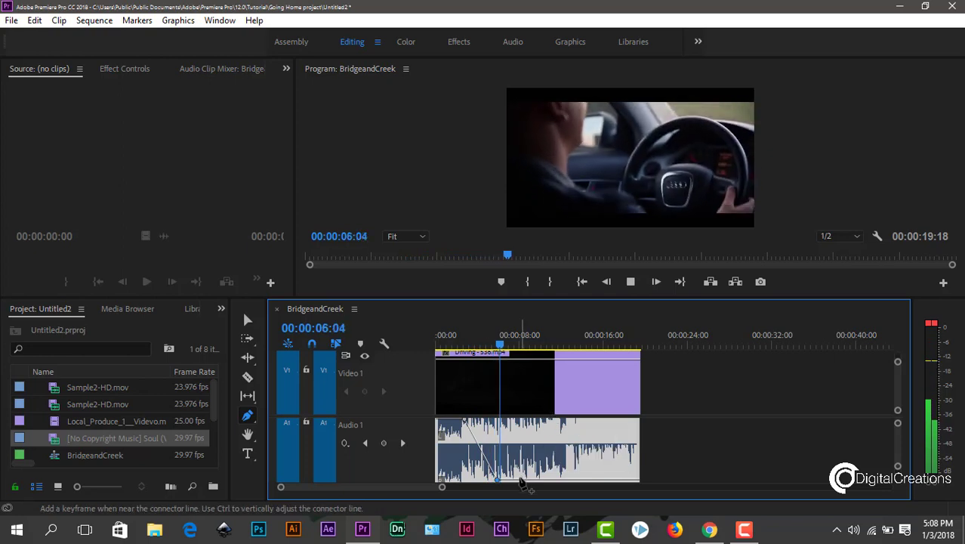
{"action": "key", "text": "space"}
Step: Add a volume keyframe near 7.7 s lifting the music to about 3.08 dB, then preview
{"action": "left_click_drag", "start_coordinate": [520, 480], "coordinate": [516, 420]}
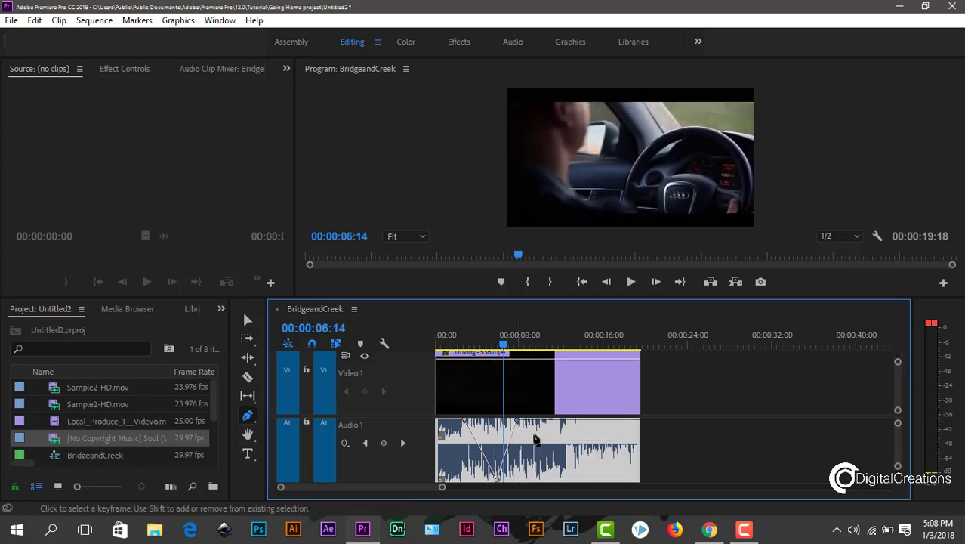
{"action": "key", "text": "space"}
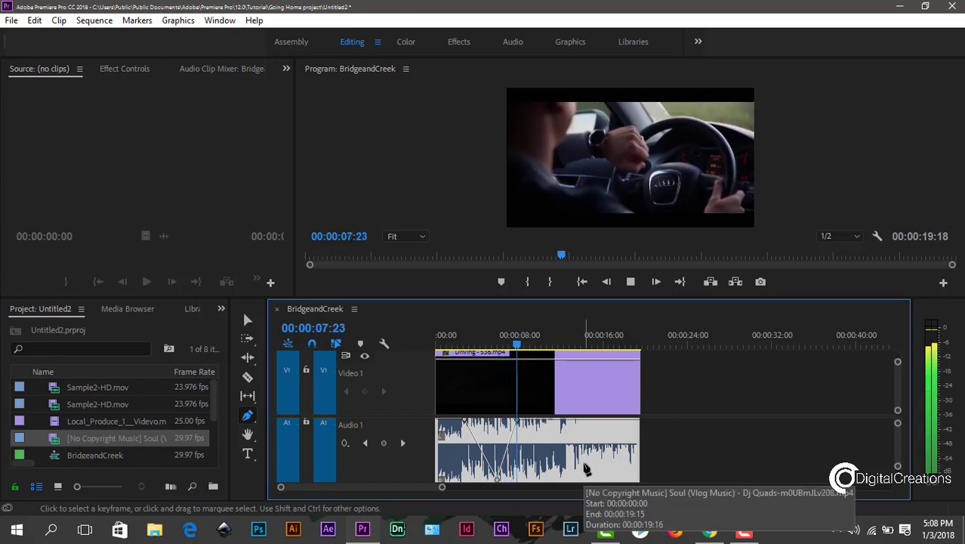
{"action": "left_click_drag", "start_coordinate": [463, 342], "coordinate": [460, 341]}
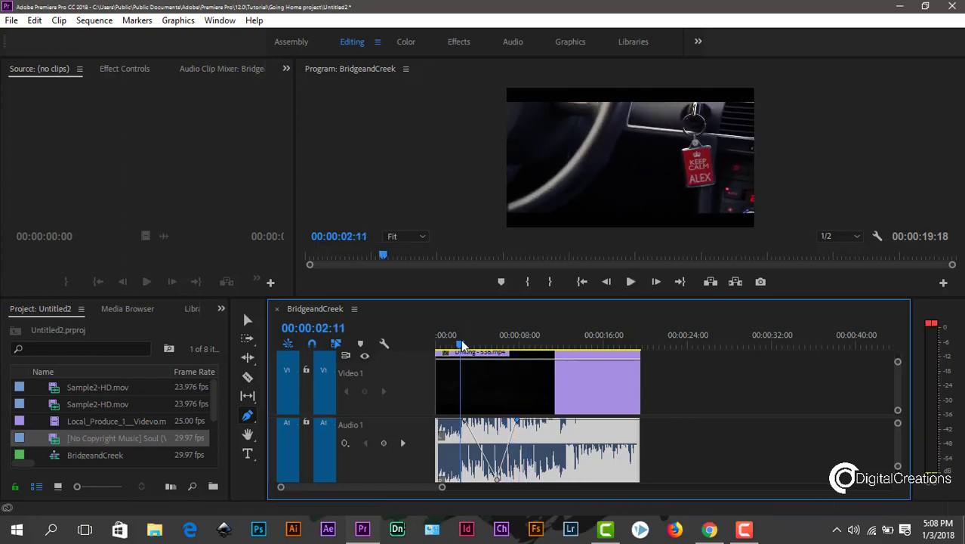
{"action": "key", "text": "space"}
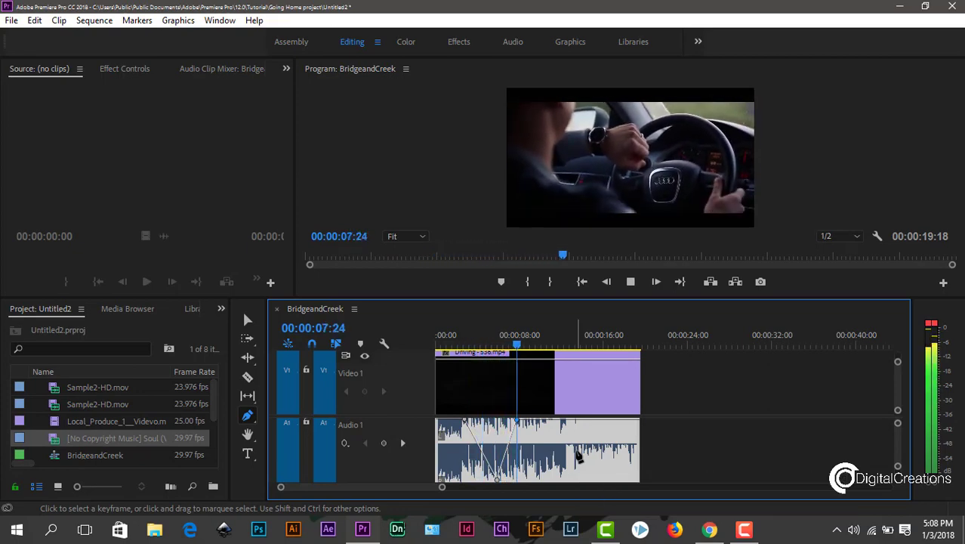
Step: Add a volume keyframe near 11–12 seconds pulling the music down to about -18 dB, replaying from 8 seconds
{"action": "left_click", "coordinate": [457, 337]}
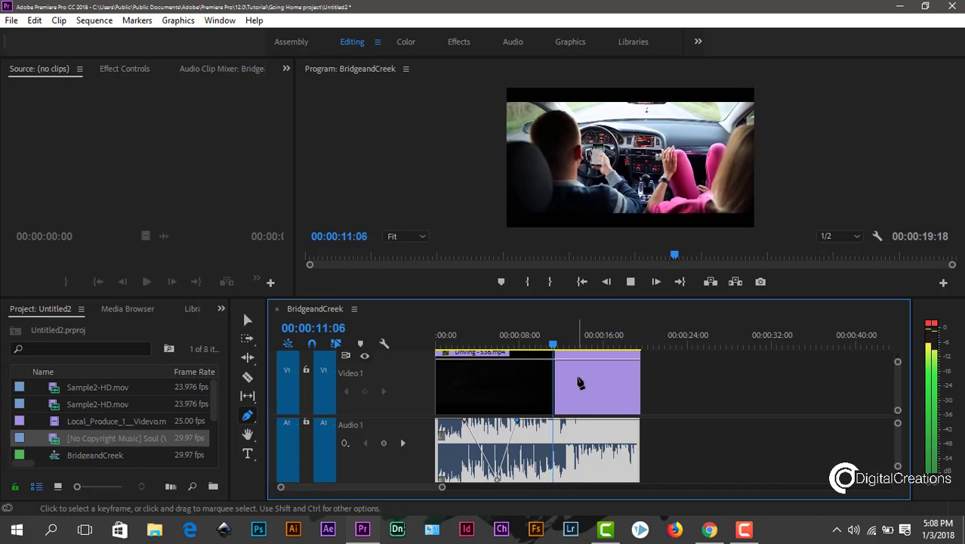
{"action": "left_click_drag", "start_coordinate": [567, 349], "coordinate": [559, 349]}
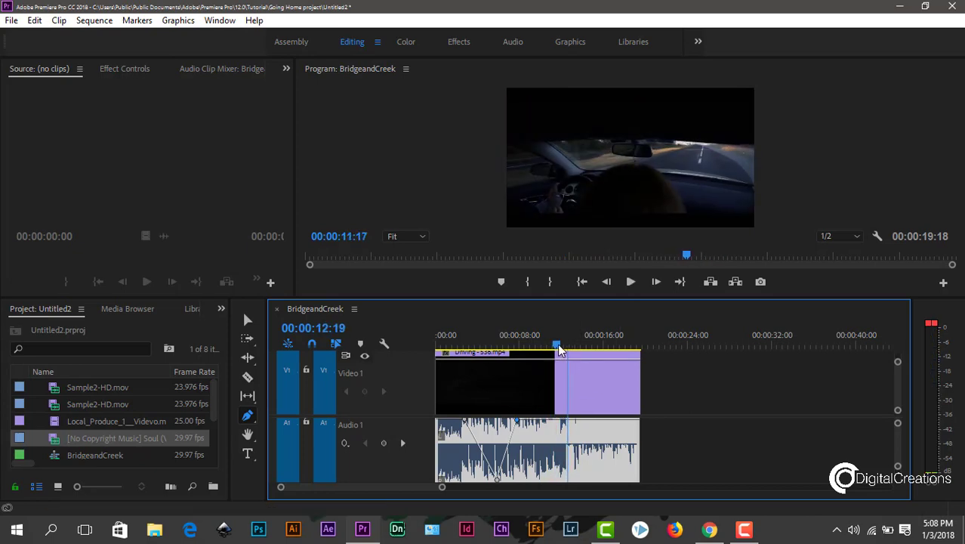
{"action": "mouse_move", "coordinate": [560, 420]}
{"action": "left_mouse_down"}
{"action": "mouse_move", "coordinate": [559, 478]}
{"action": "mouse_move", "coordinate": [566, 420]}
{"action": "left_mouse_up"}
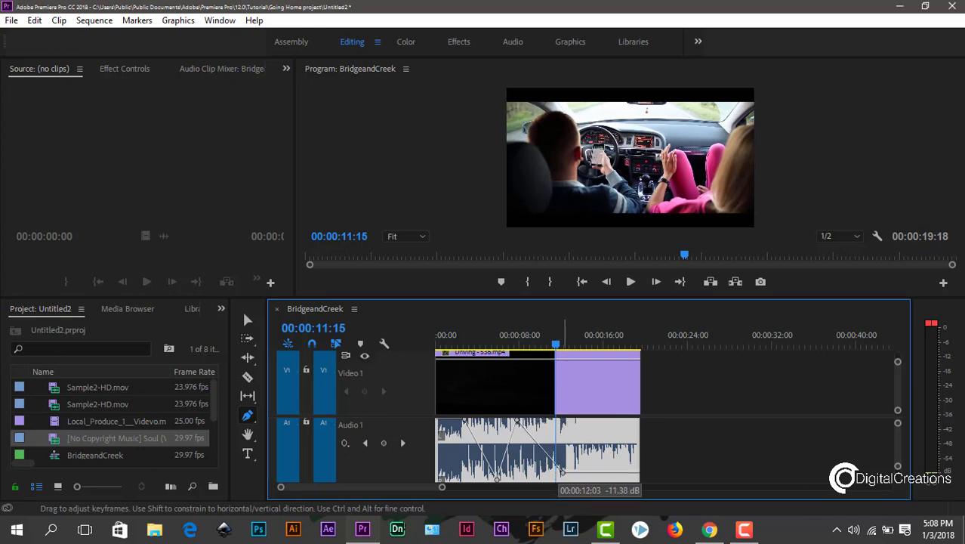
{"action": "left_click", "coordinate": [527, 347]}
{"action": "key", "text": "space"}
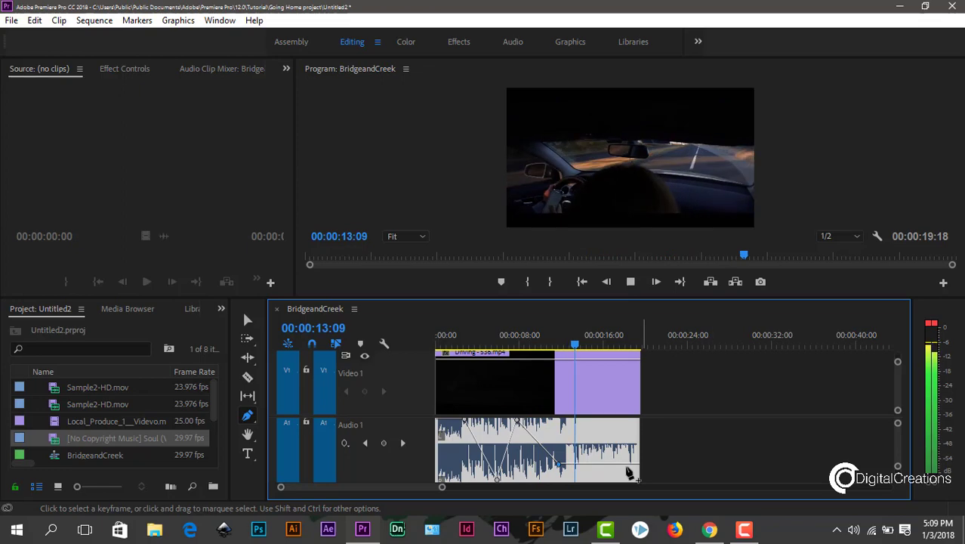
{"action": "mouse_move", "coordinate": [560, 464]}
{"action": "left_mouse_down"}
{"action": "mouse_move", "coordinate": [564, 478]}
{"action": "mouse_move", "coordinate": [566, 468]}
{"action": "left_mouse_up"}
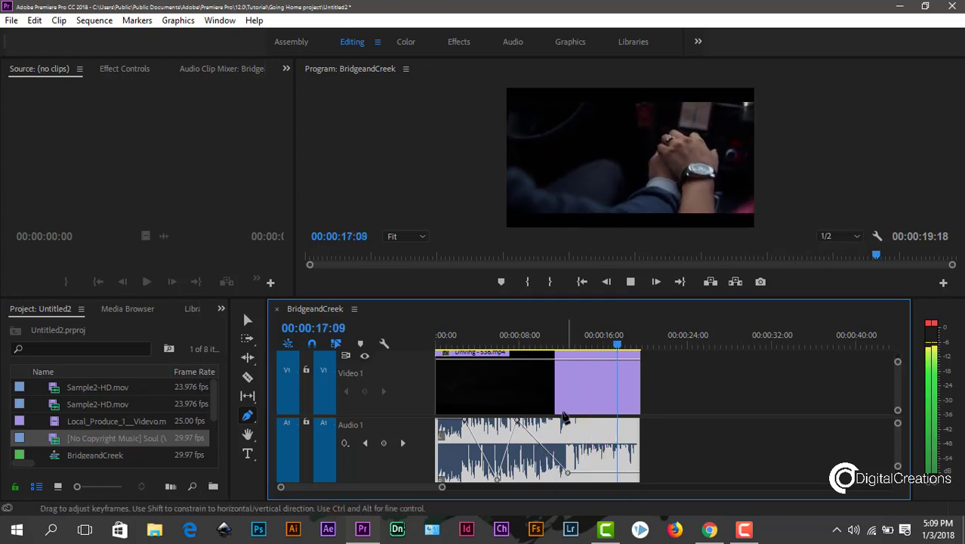
{"action": "key", "text": "space"}
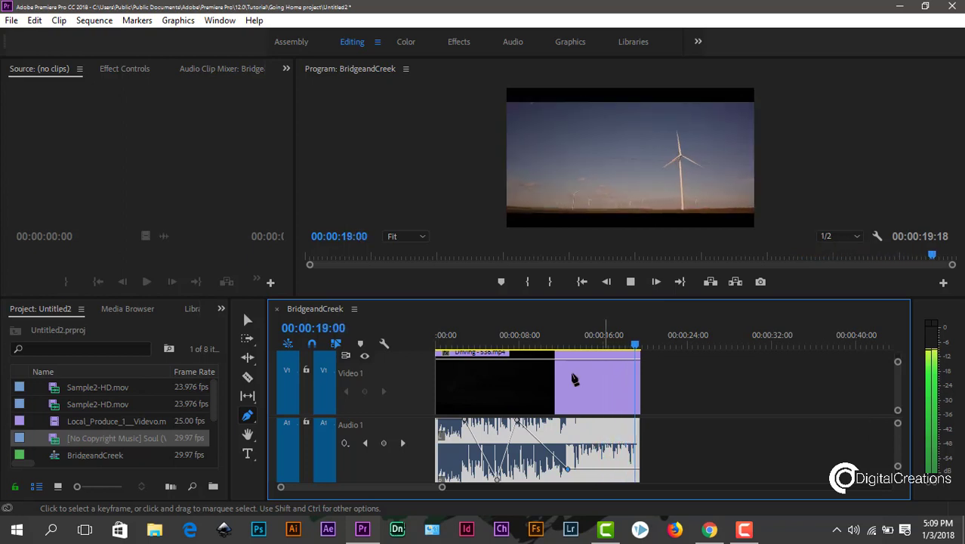
{"action": "left_click", "coordinate": [471, 336]}
{"action": "left_click", "coordinate": [475, 332]}
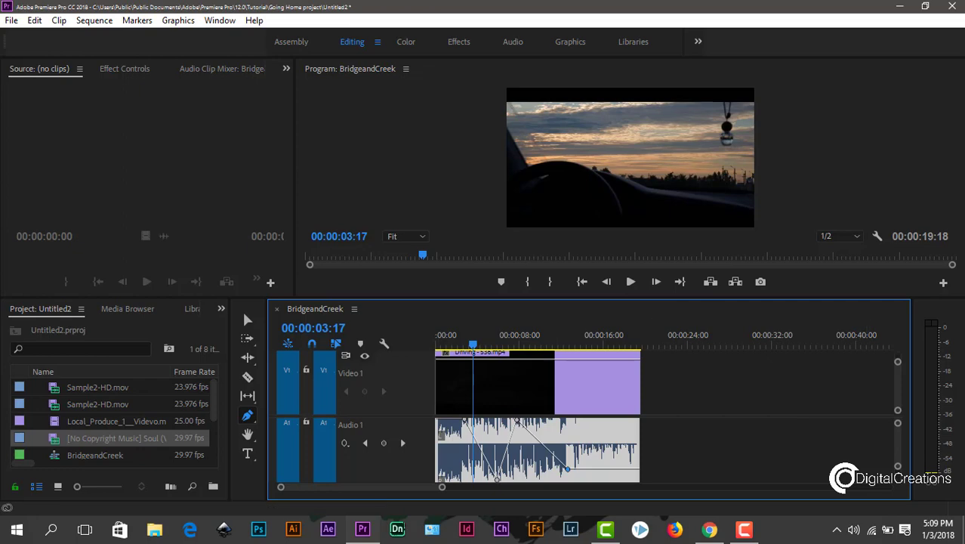
{"action": "left_click", "coordinate": [445, 338]}
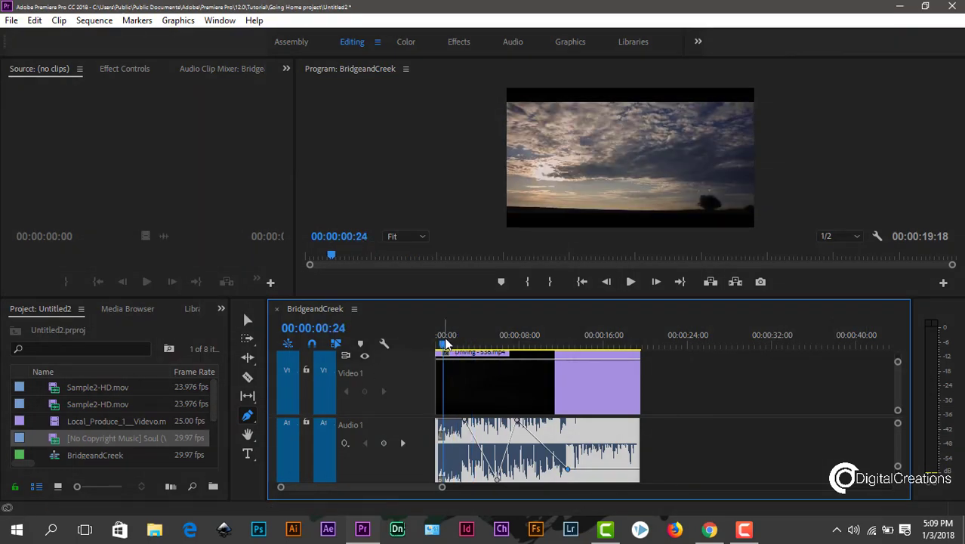
{"action": "key", "text": "space"}
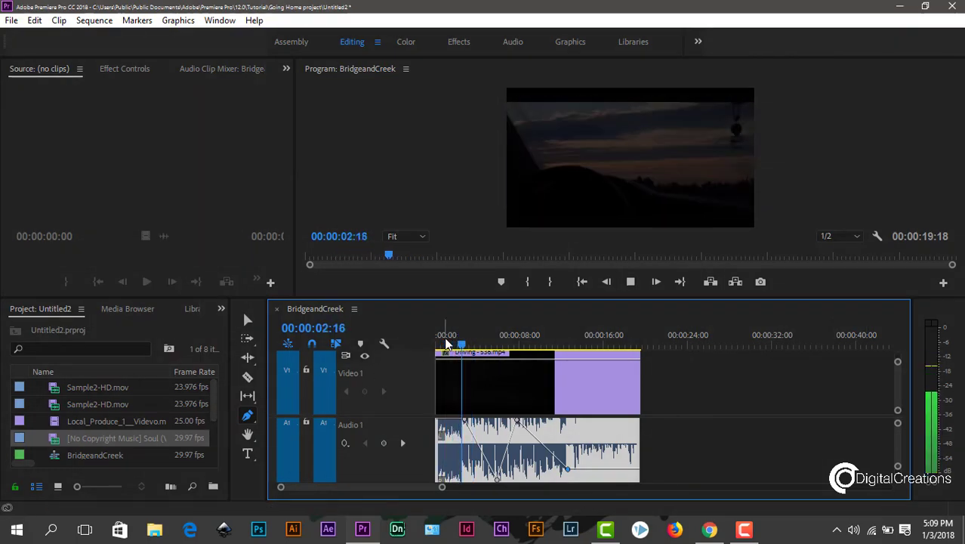
{"action": "key", "text": "space"}
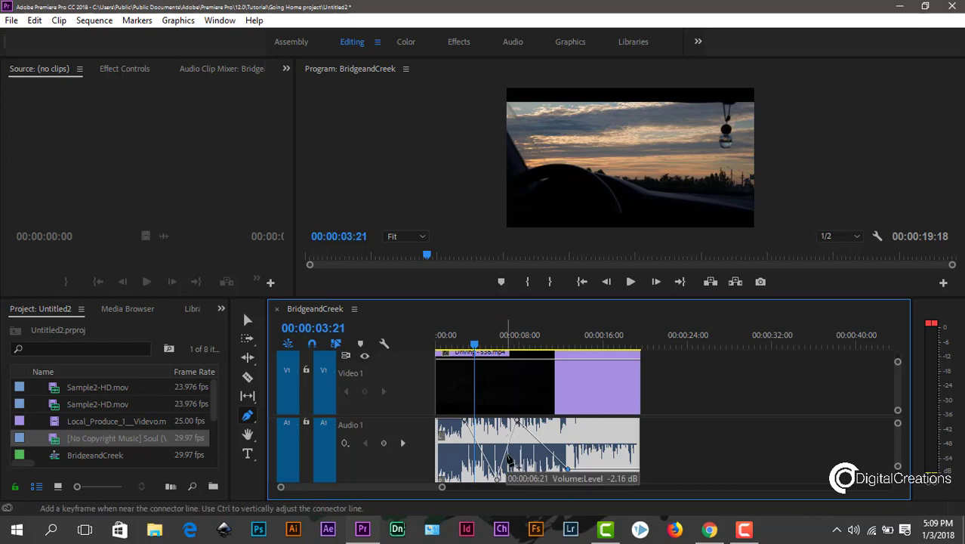
{"action": "key", "text": "space"}
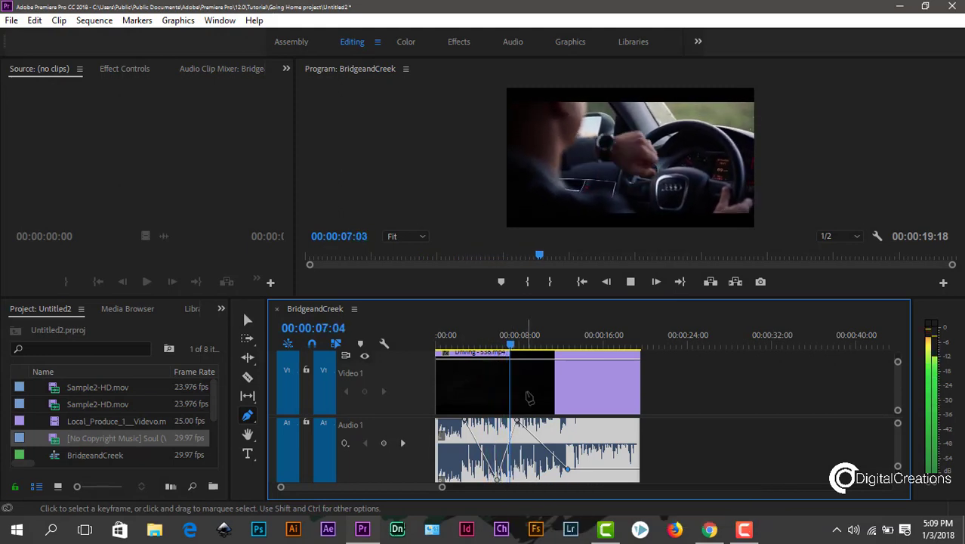
{"action": "key", "text": "space"}
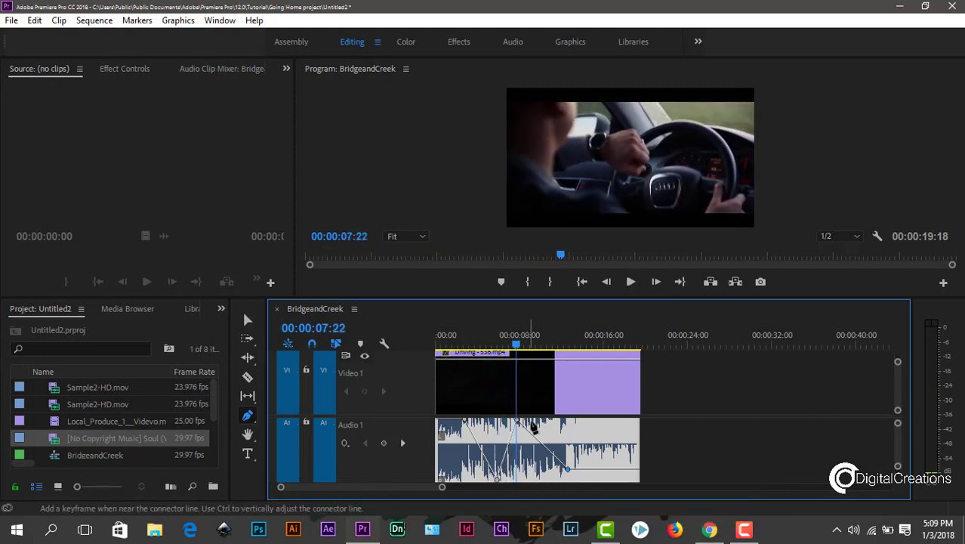
{"action": "key", "text": "space"}
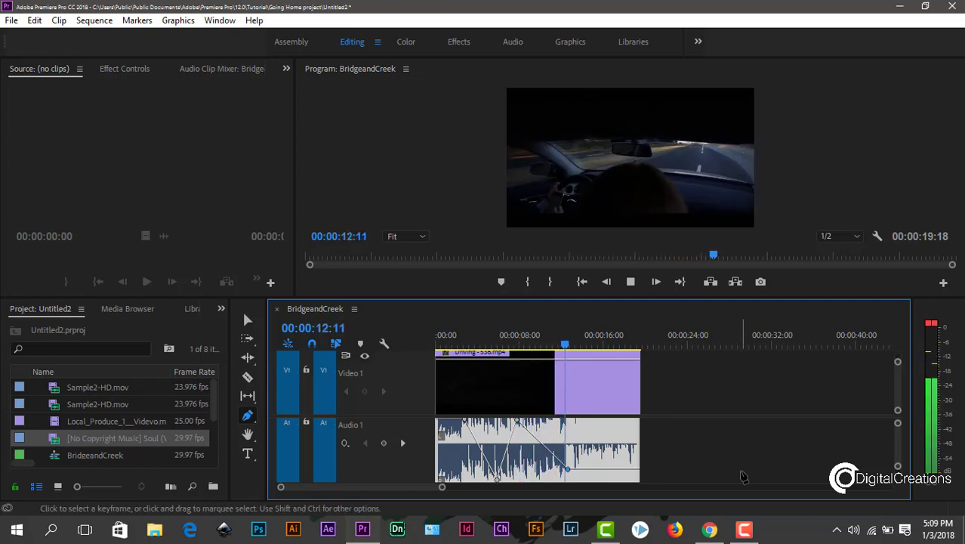
{"action": "key", "text": "space"}
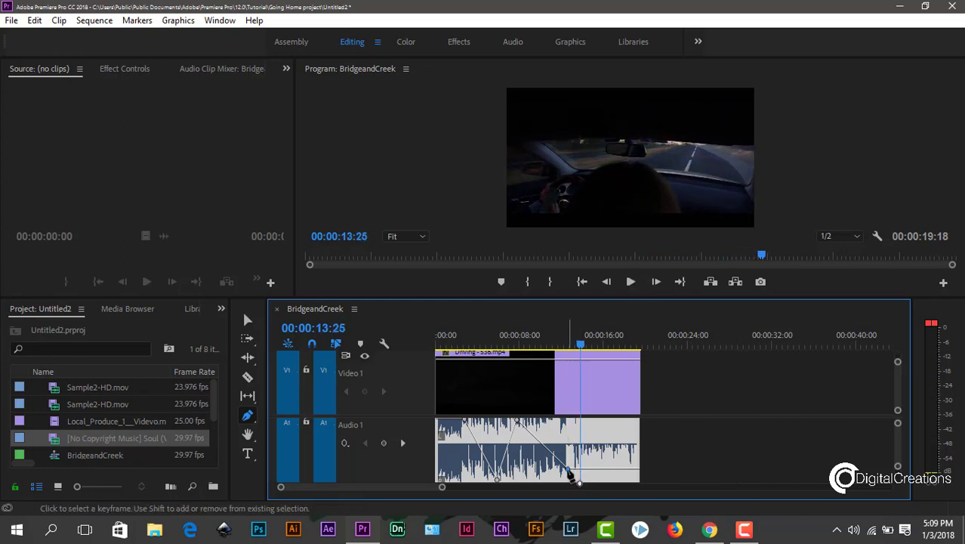
{"action": "key", "text": "space"}
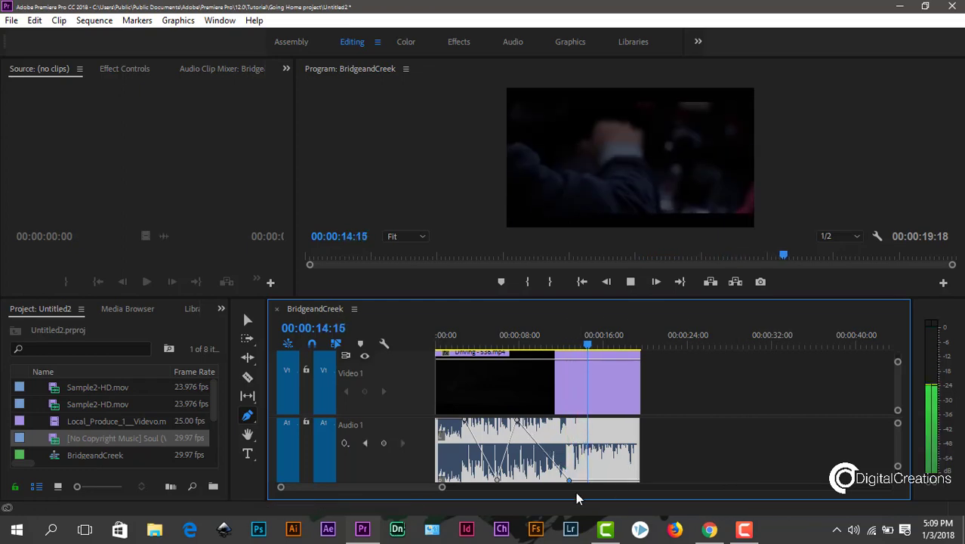
Step: Add a music volume keyframe near 17 seconds and set it to -3.92 dB
{"action": "left_click", "coordinate": [495, 342]}
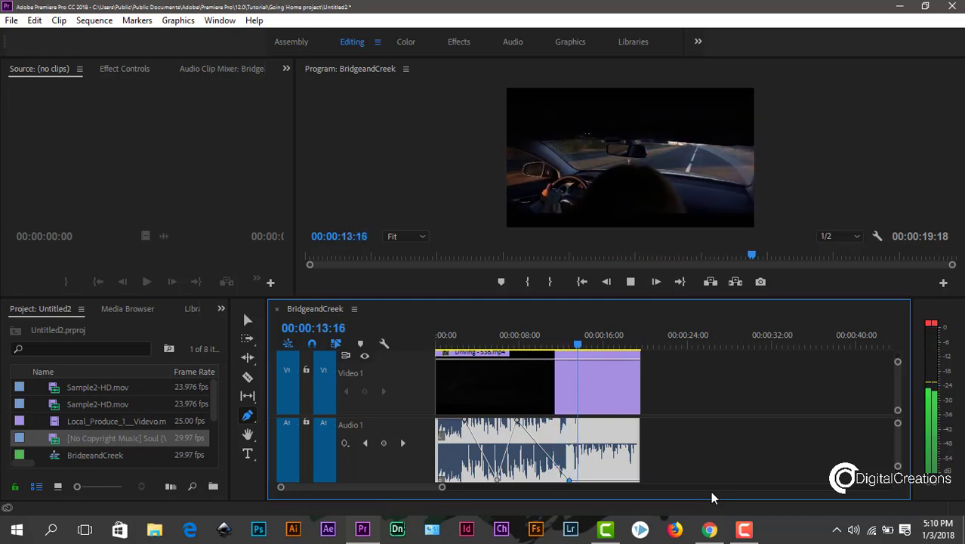
{"action": "left_click_drag", "start_coordinate": [614, 480], "coordinate": [613, 444]}
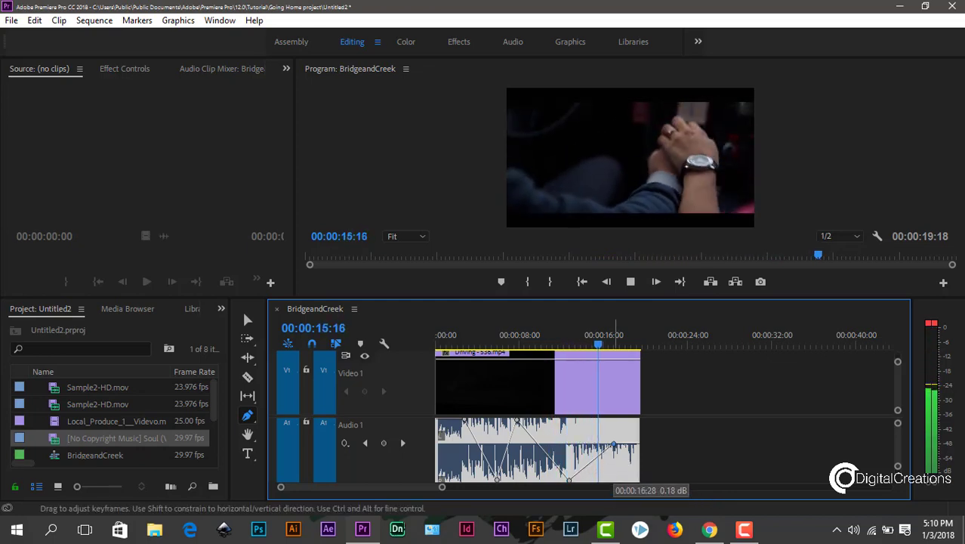
{"action": "left_click", "coordinate": [603, 343]}
{"action": "left_click", "coordinate": [592, 343]}
{"action": "key", "text": "space"}
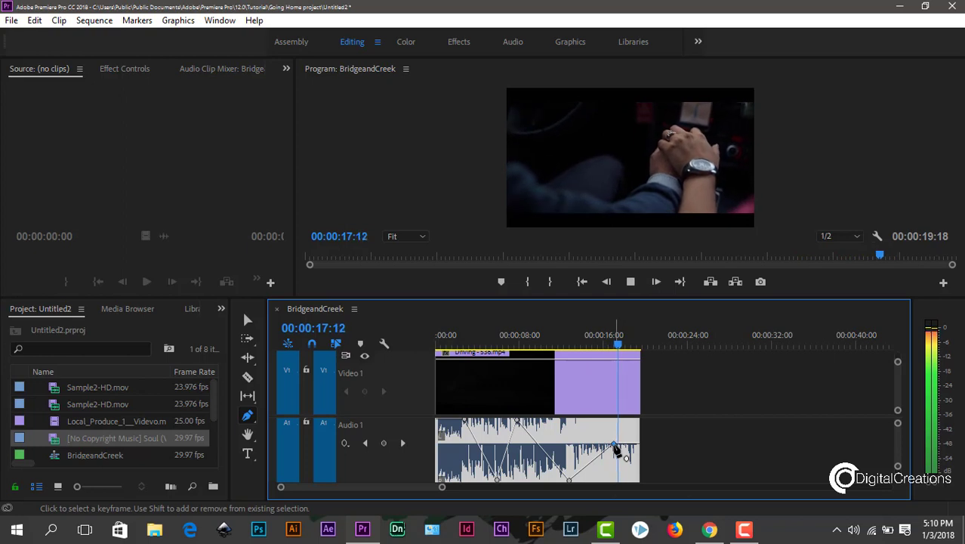
{"action": "left_click_drag", "start_coordinate": [615, 446], "coordinate": [615, 460]}
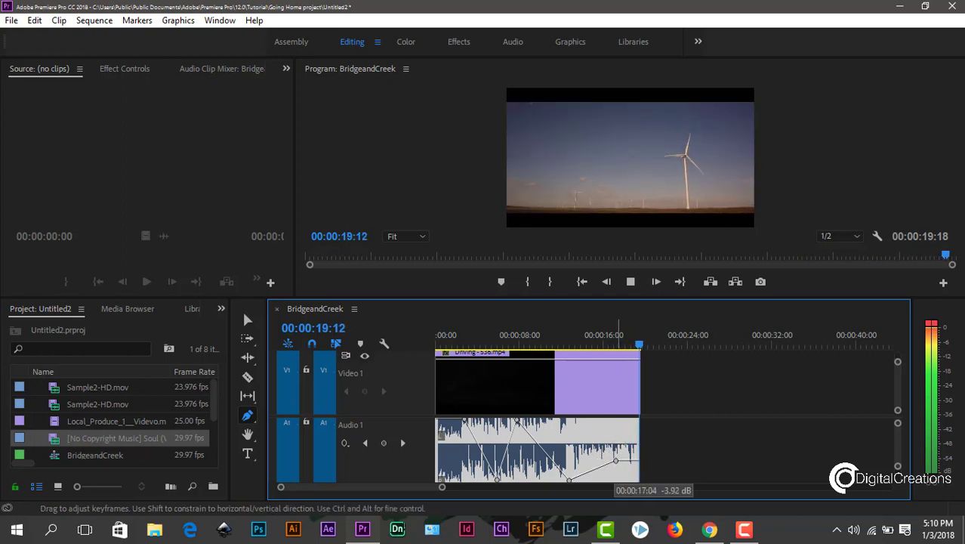
Step: Drag the final volume keyframe down to -oo dB so the music fades to silence
{"action": "left_click", "coordinate": [574, 341]}
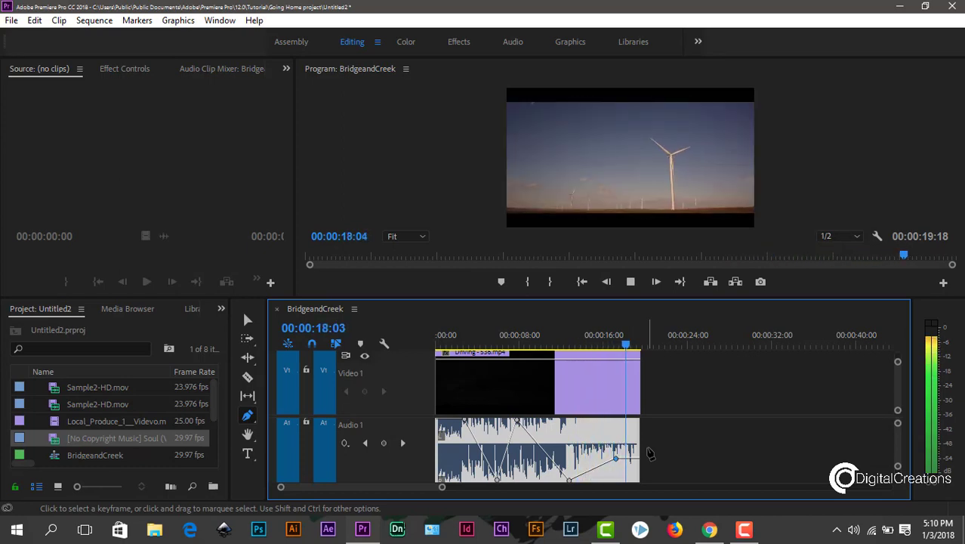
{"action": "left_click_drag", "start_coordinate": [641, 458], "coordinate": [640, 481]}
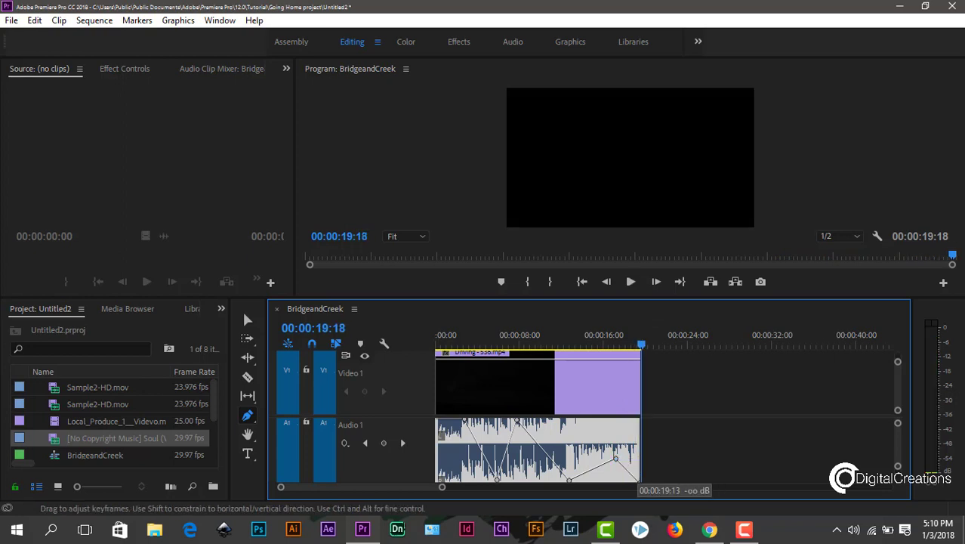
{"action": "left_click", "coordinate": [563, 335]}
{"action": "key", "text": "space"}
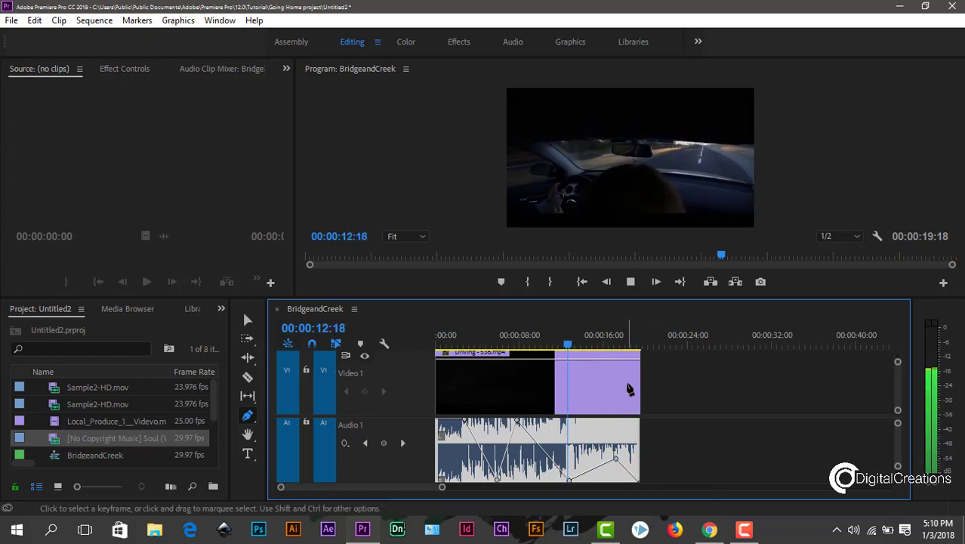